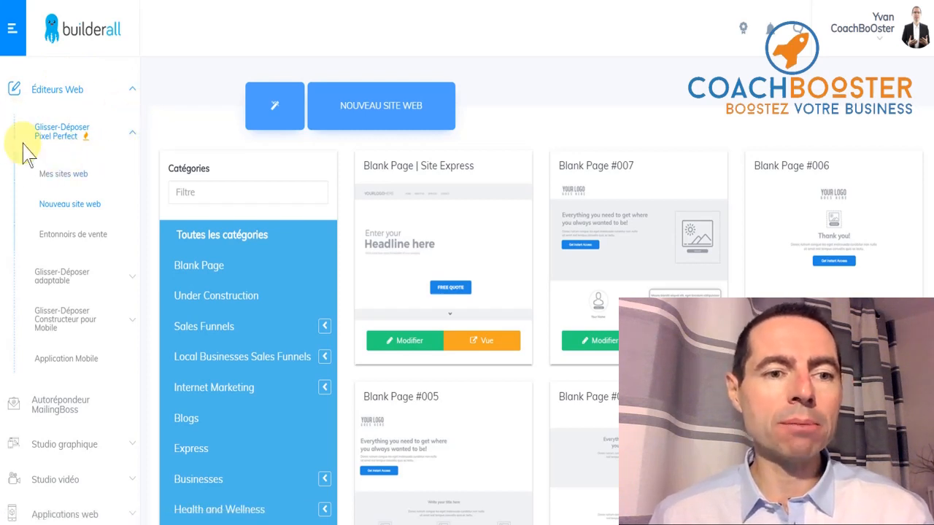
# - Start a new Pixel Perfect website from the Blank Layout Clean template in the Blank Page category
pyautogui.click(131, 138)
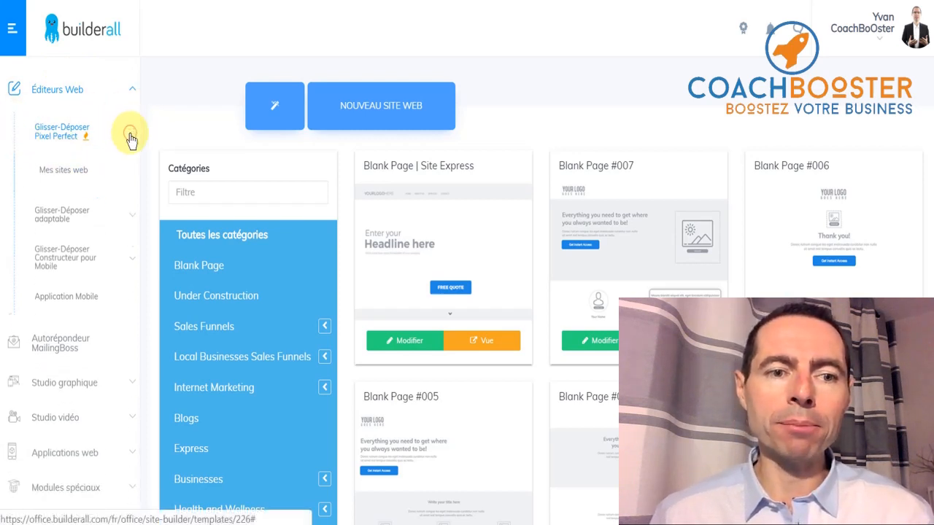
pyautogui.click(131, 138)
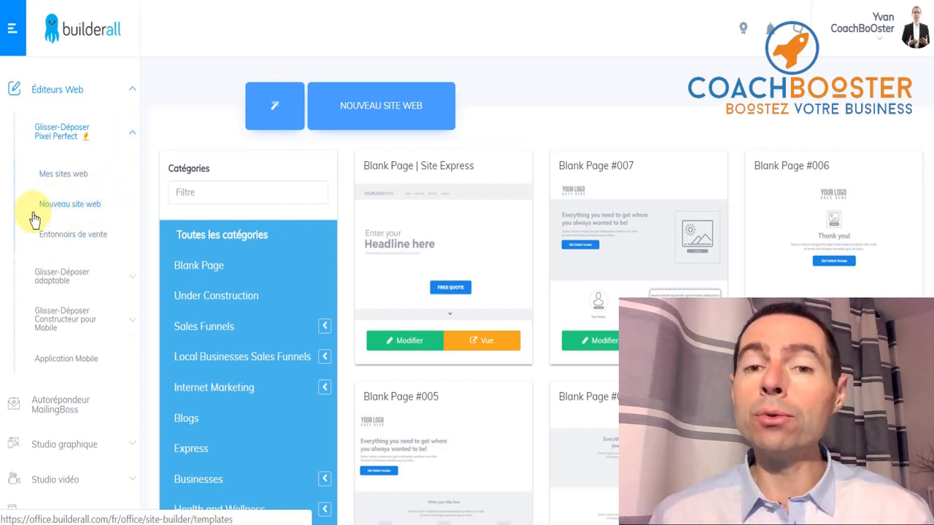
pyautogui.click(84, 211)
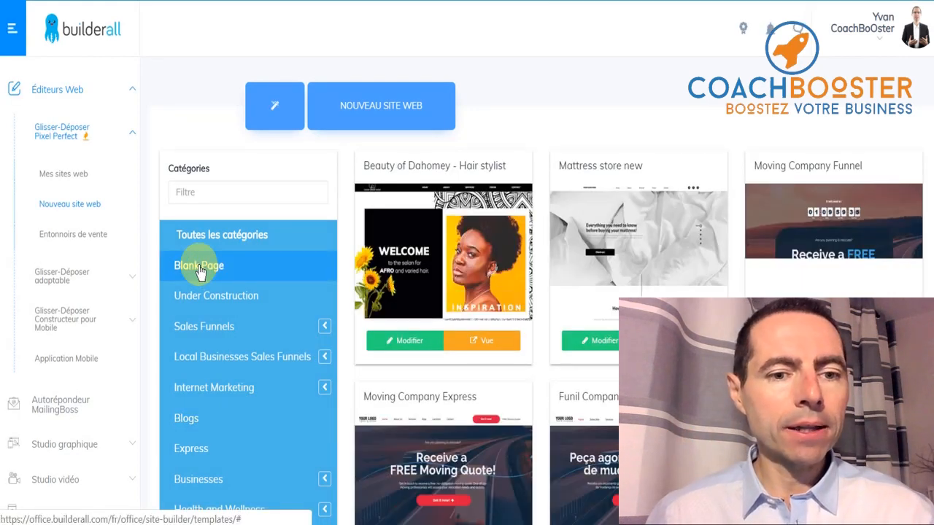
pyautogui.click(200, 270)
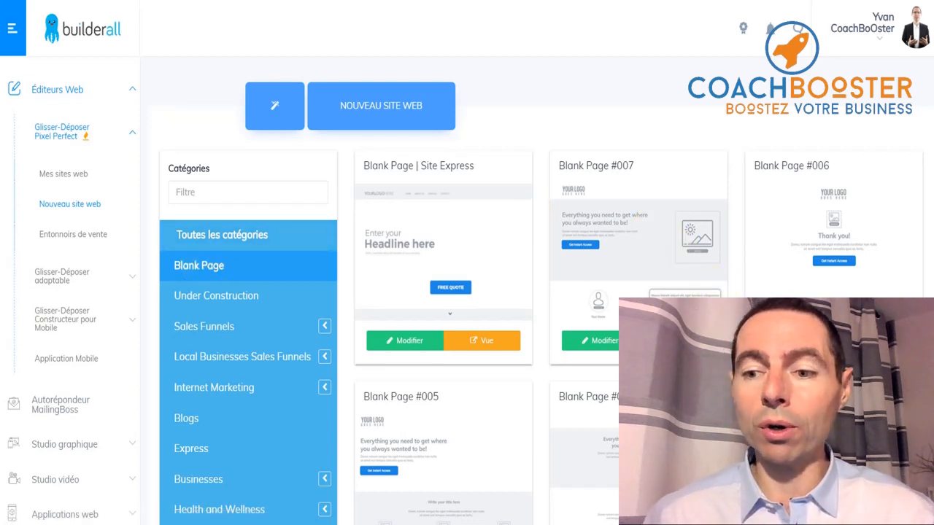
pyautogui.scroll(-6, 386, 263)
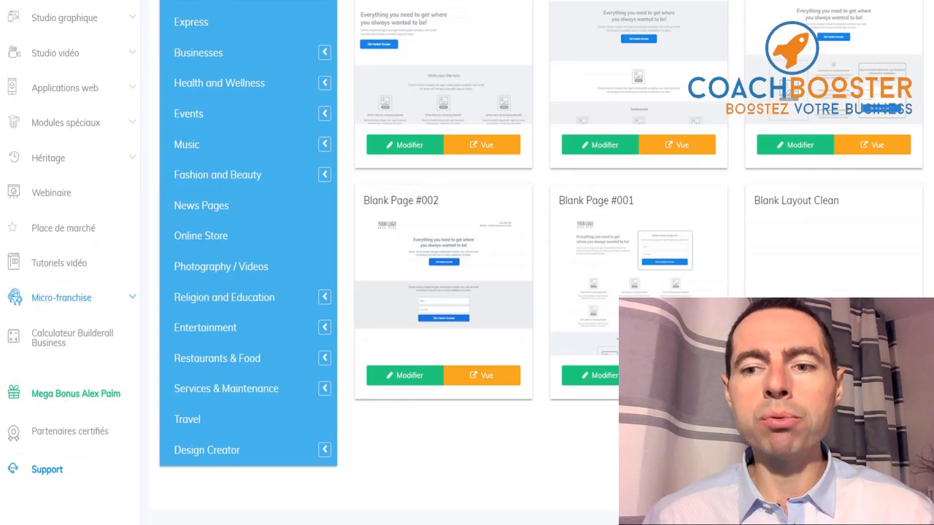
pyautogui.click(804, 241)
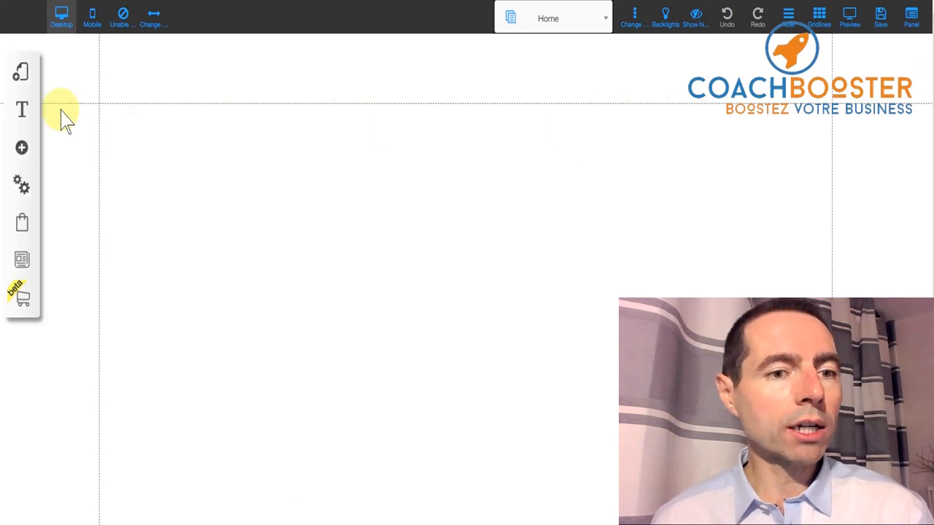
# - Add an H1 extra-large title text element to the blank page
pyautogui.click(21, 149)
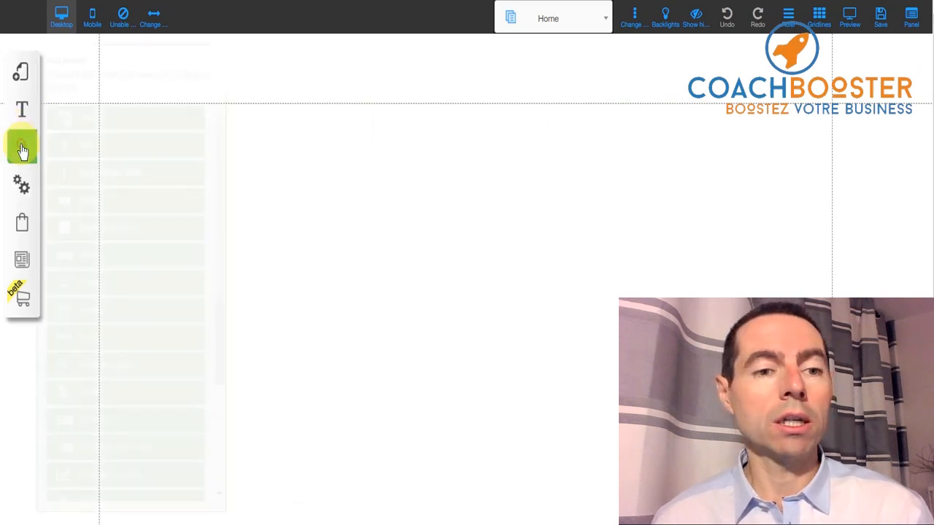
pyautogui.click(115, 151)
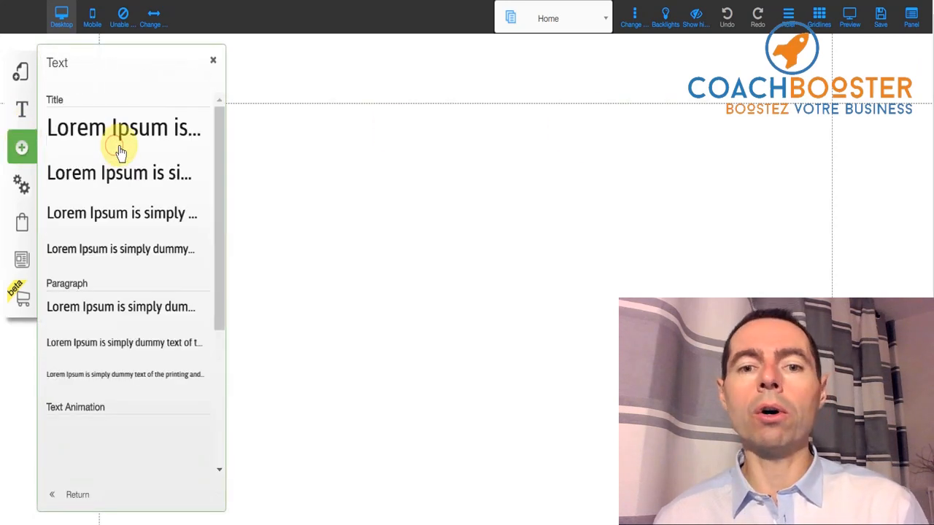
pyautogui.click(108, 143)
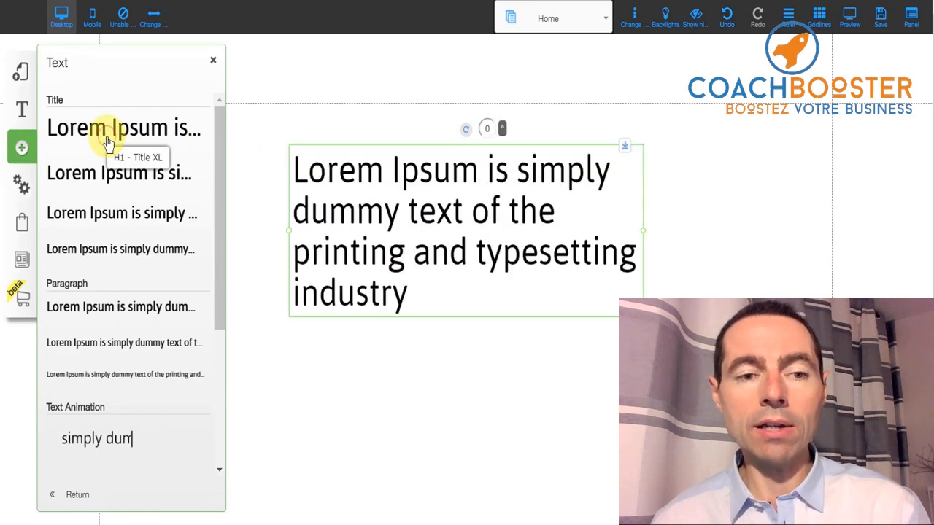
# - Replace the title's placeholder text with "Produit Coachbooster" and save the text
pyautogui.doubleClick(431, 294)
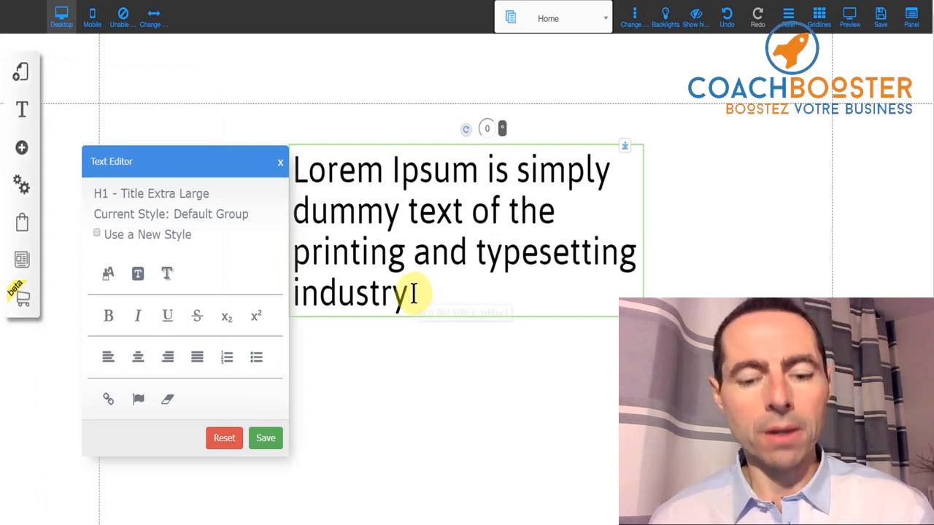
pyautogui.moveTo(410, 293); pyautogui.dragTo(290, 151)
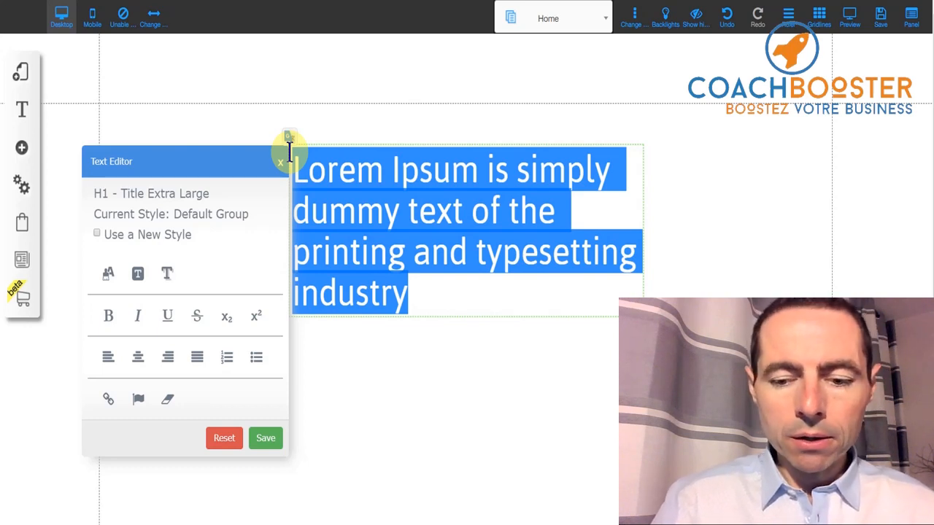
pyautogui.write('Pro')
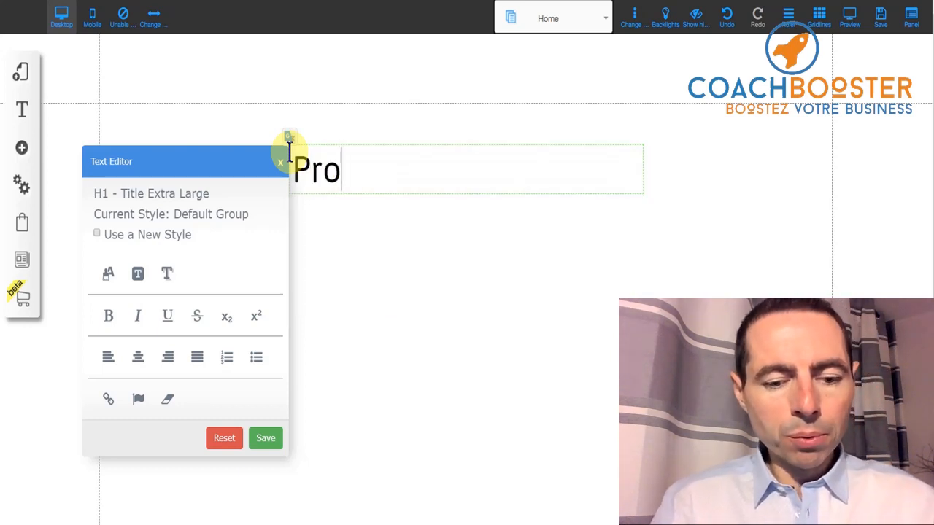
pyautogui.write('duit Coa')
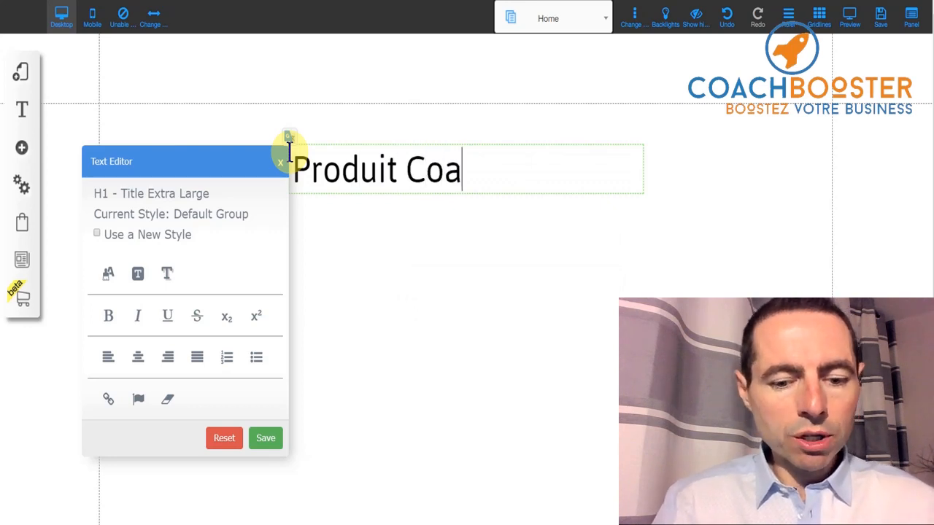
pyautogui.write('chbooster')
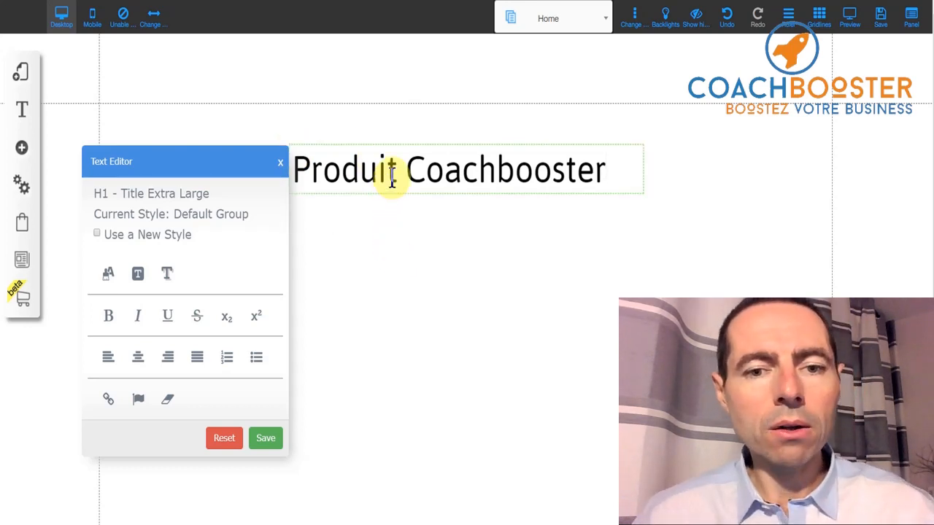
pyautogui.click(265, 439)
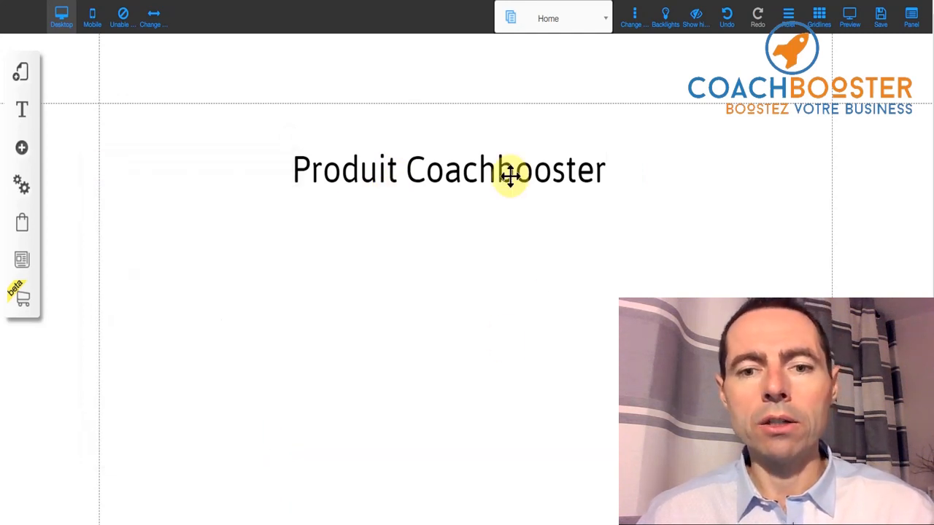
# - Move the title up into the header area above the dotted line and save the changes to the default layout and Home page
pyautogui.moveTo(508, 173); pyautogui.dragTo(503, 69)
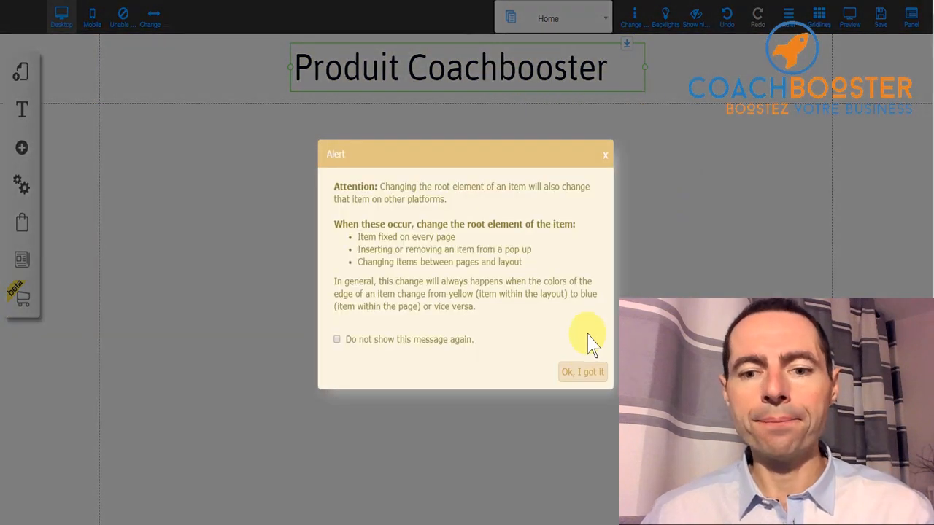
pyautogui.click(581, 437)
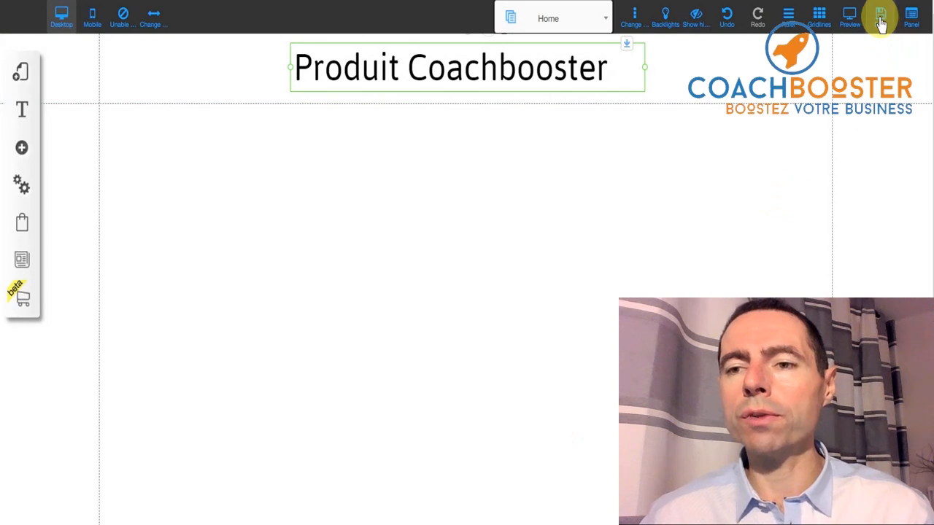
pyautogui.click(880, 18)
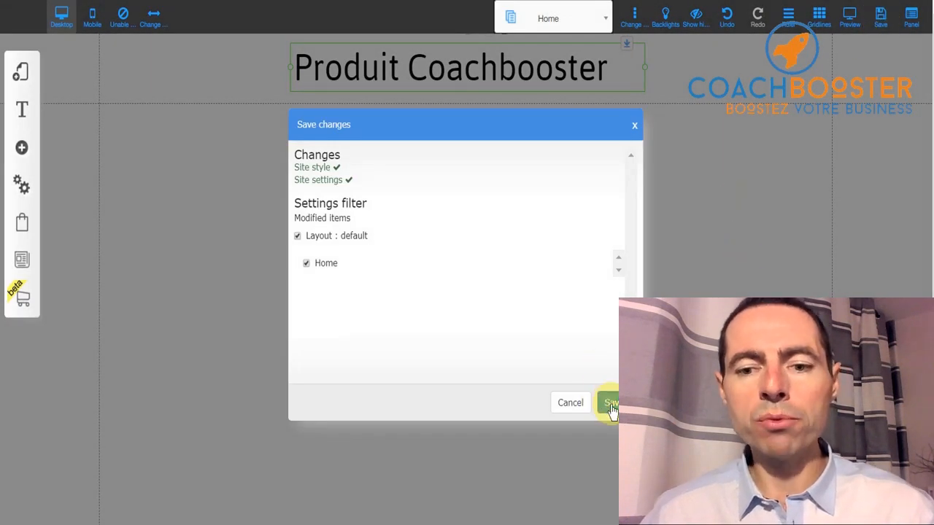
pyautogui.click(610, 404)
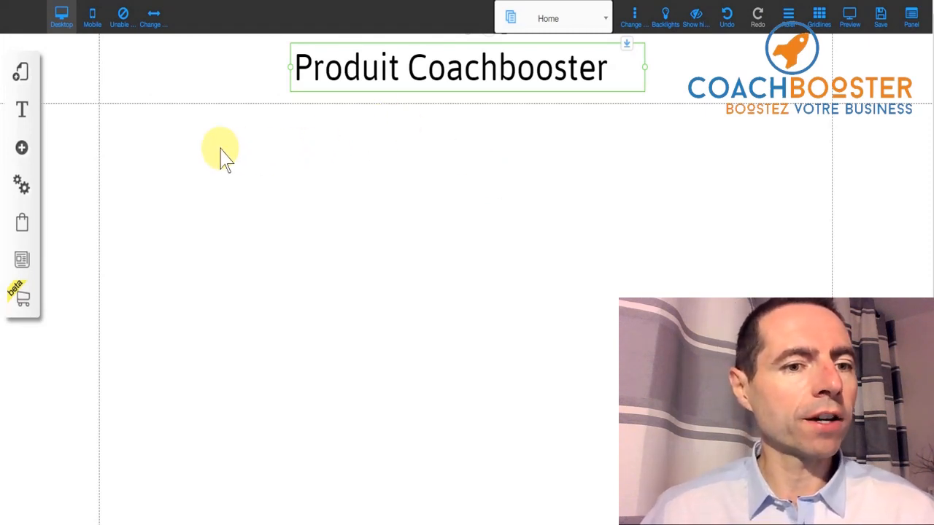
# - Add an H2 large title text element below the header
pyautogui.click(22, 148)
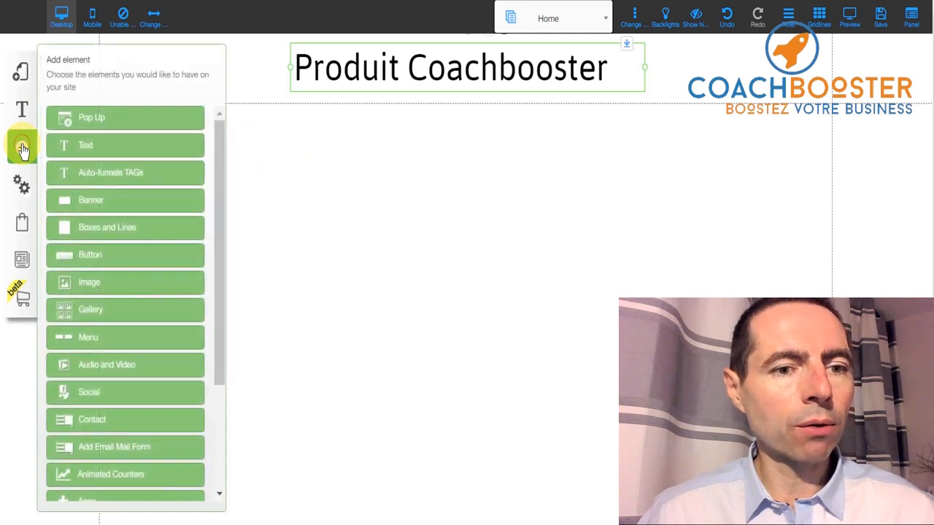
pyautogui.click(113, 153)
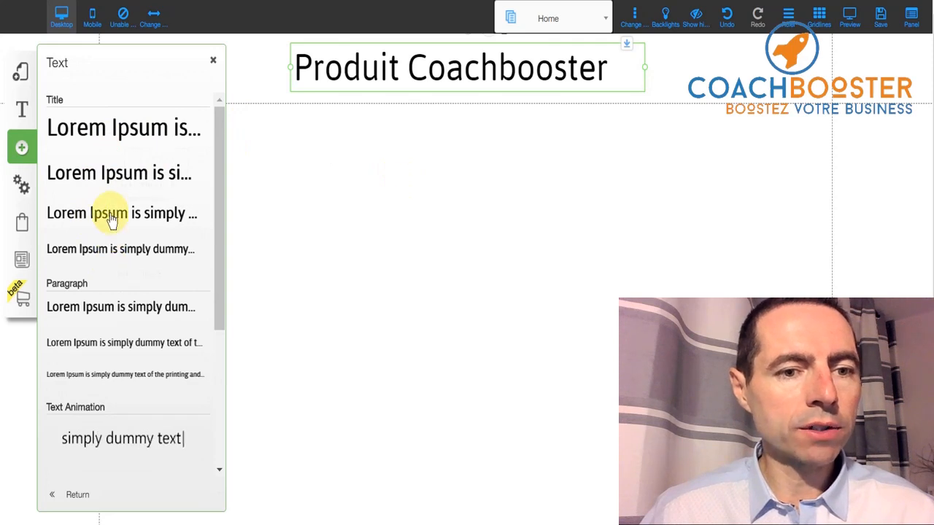
pyautogui.click(110, 174)
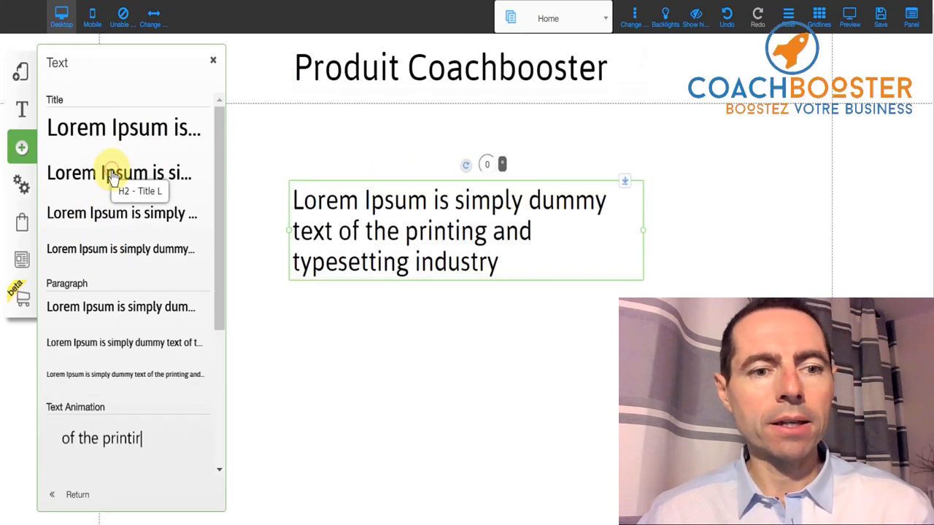
# - Change the H2 title's text to "Le fabuleux produit secret !" and move it just below the header line, near the page's left margin
pyautogui.doubleClick(497, 261)
pyautogui.click(498, 261)
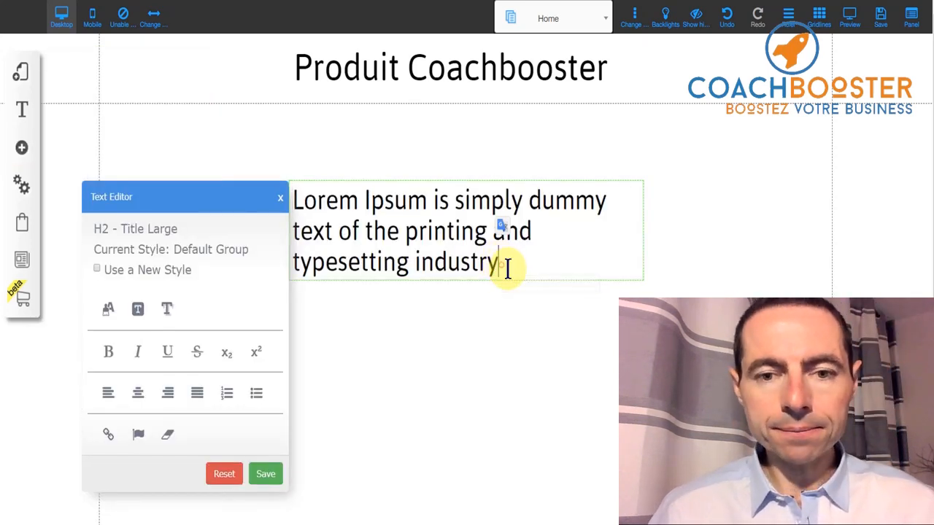
pyautogui.moveTo(503, 266); pyautogui.dragTo(296, 191)
pyautogui.write('Le ')
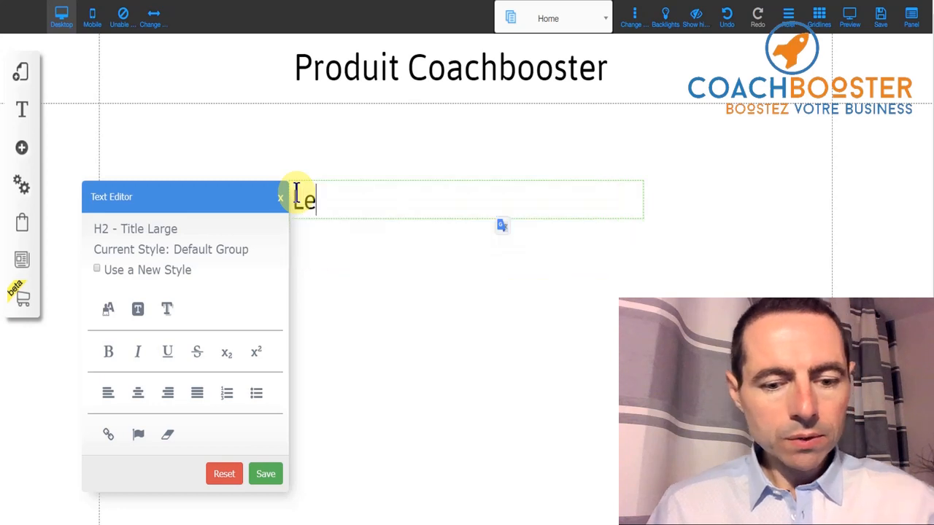
pyautogui.write('fabuleu')
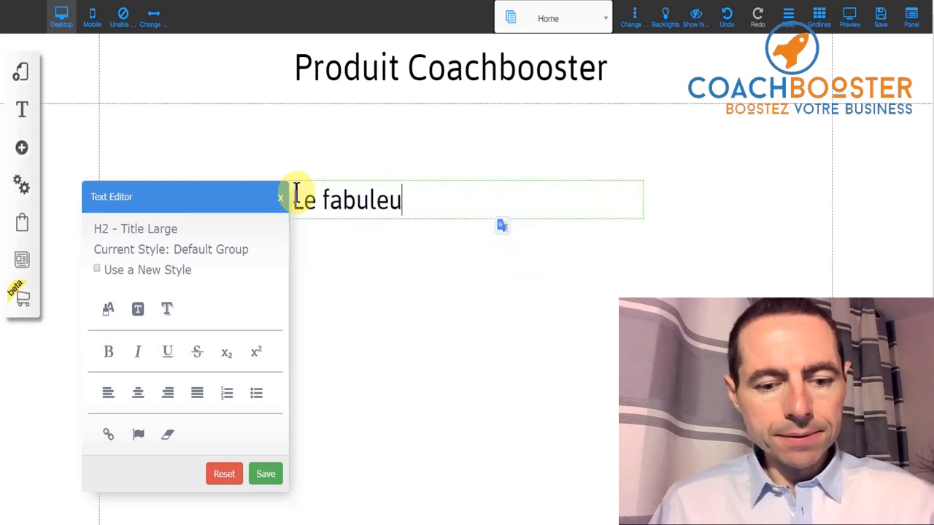
pyautogui.write('x produit ')
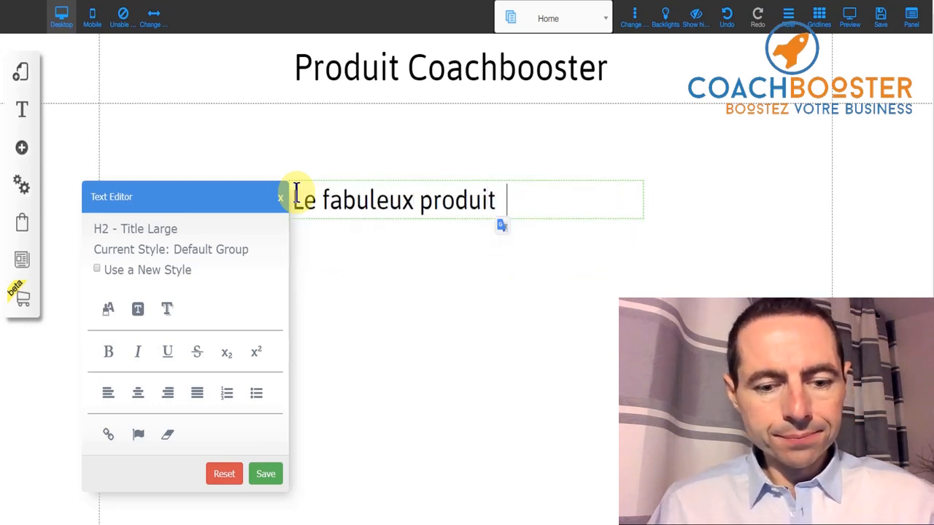
pyautogui.write('secret !')
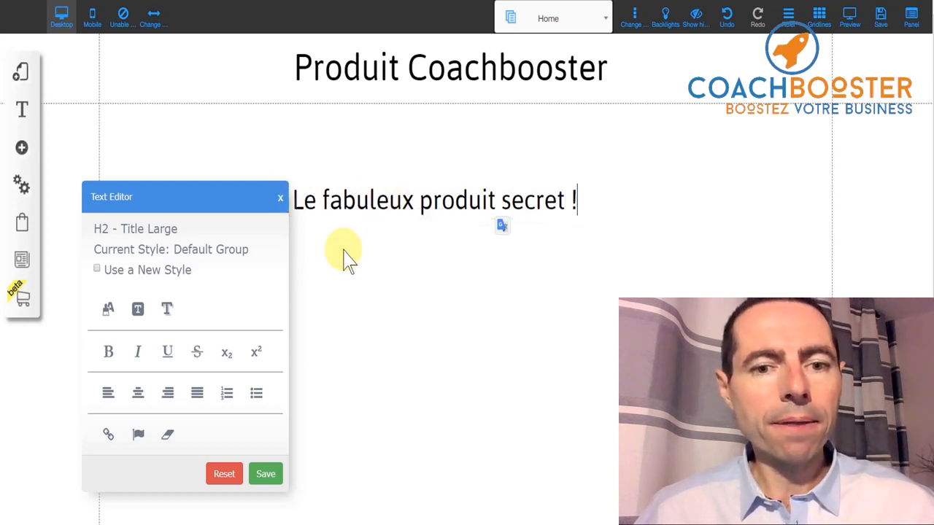
pyautogui.click(266, 473)
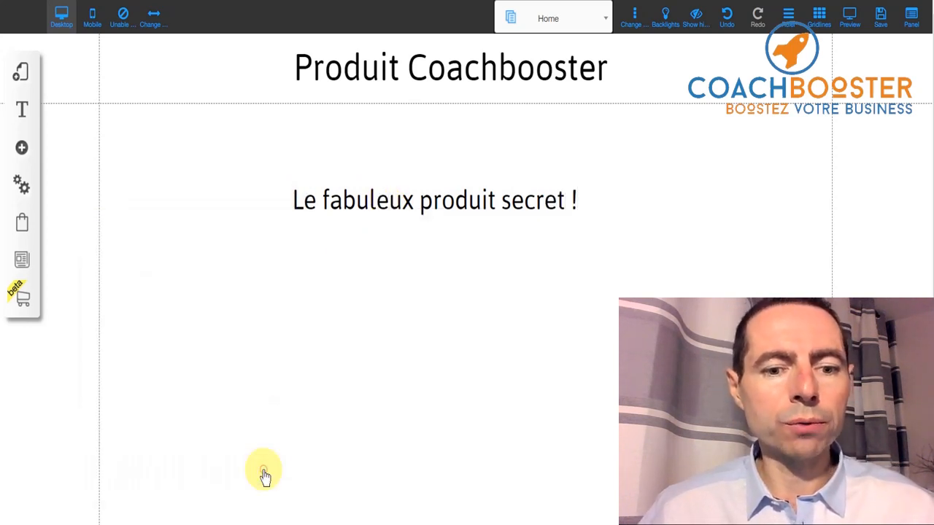
pyautogui.moveTo(436, 198); pyautogui.dragTo(284, 146)
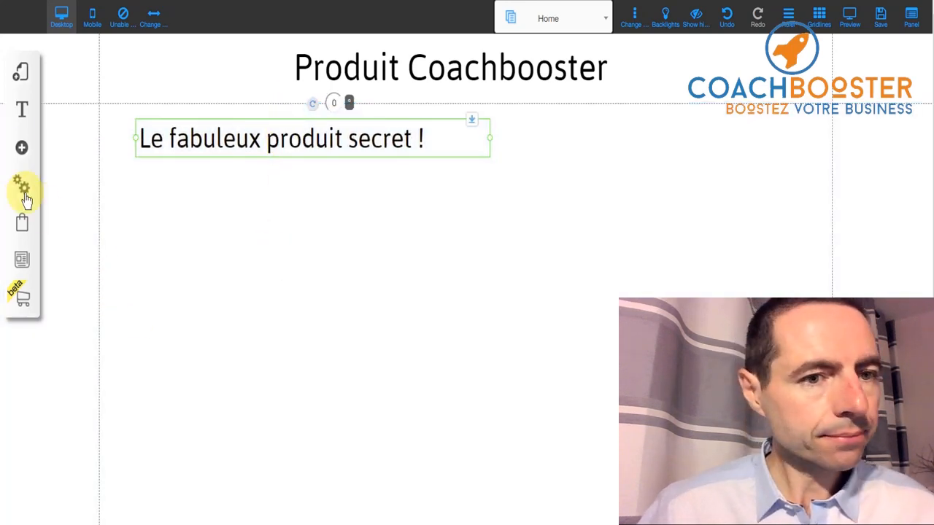
# - Insert a standard image element on the page below the subtitle
pyautogui.click(23, 148)
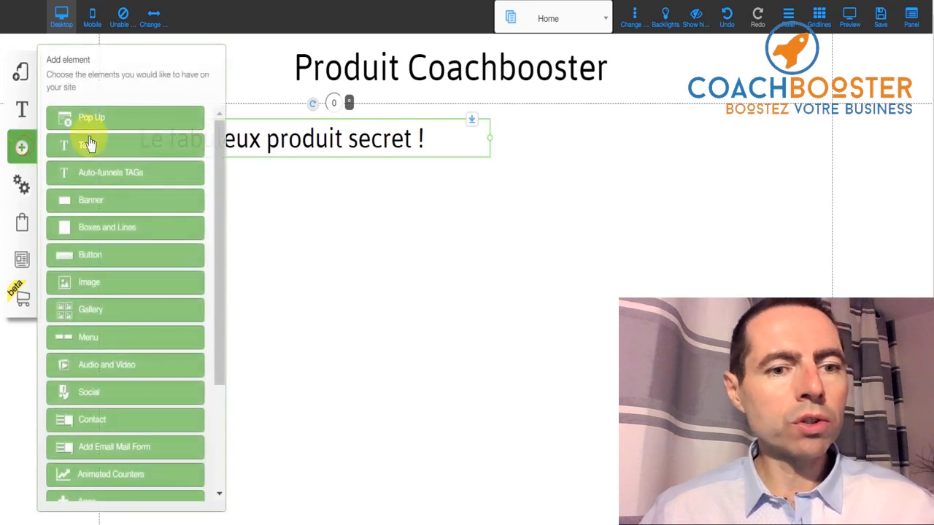
pyautogui.click(105, 283)
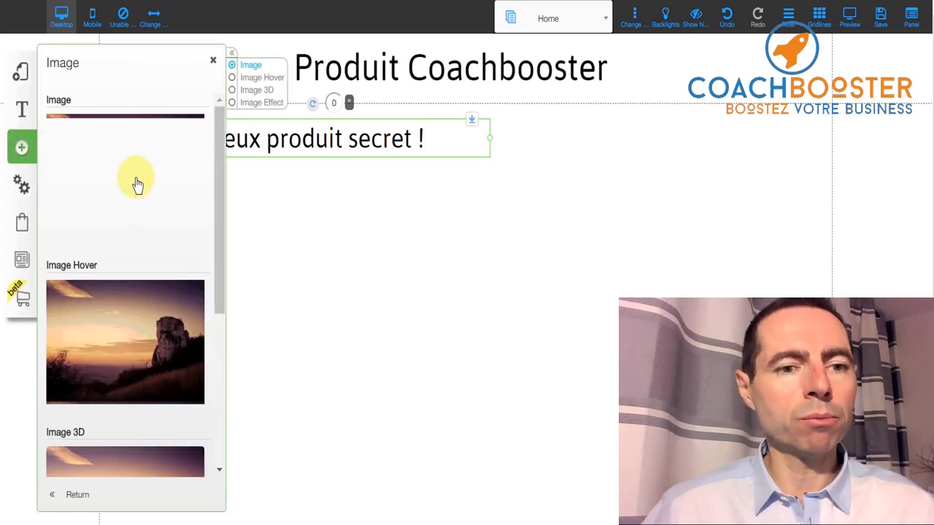
pyautogui.click(138, 184)
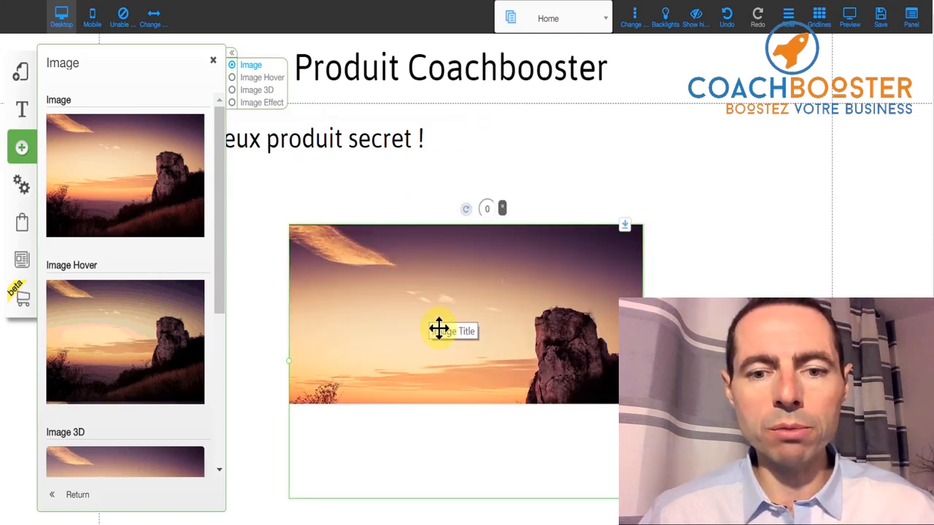
# - Replace the placeholder image with the stored picture "box finale page de couverture 3d titres" from the personal files
pyautogui.click(431, 314)
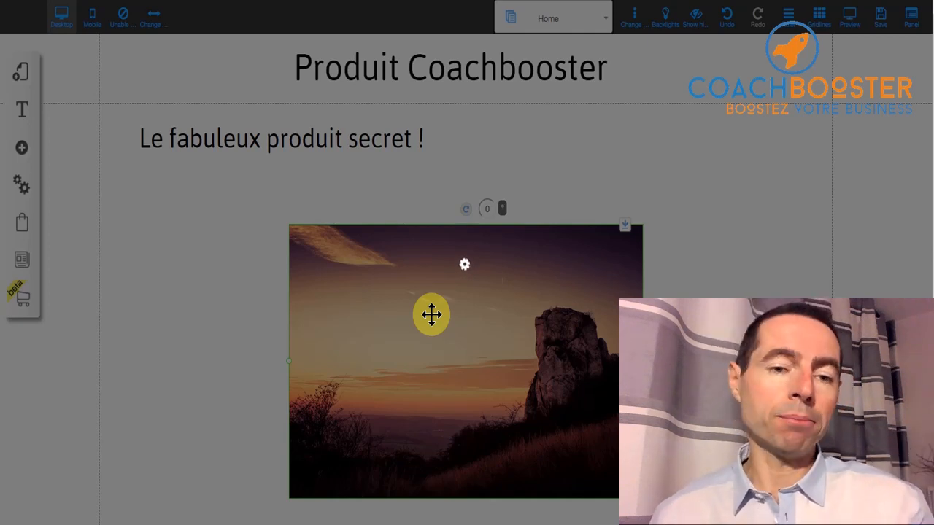
pyautogui.doubleClick(431, 314)
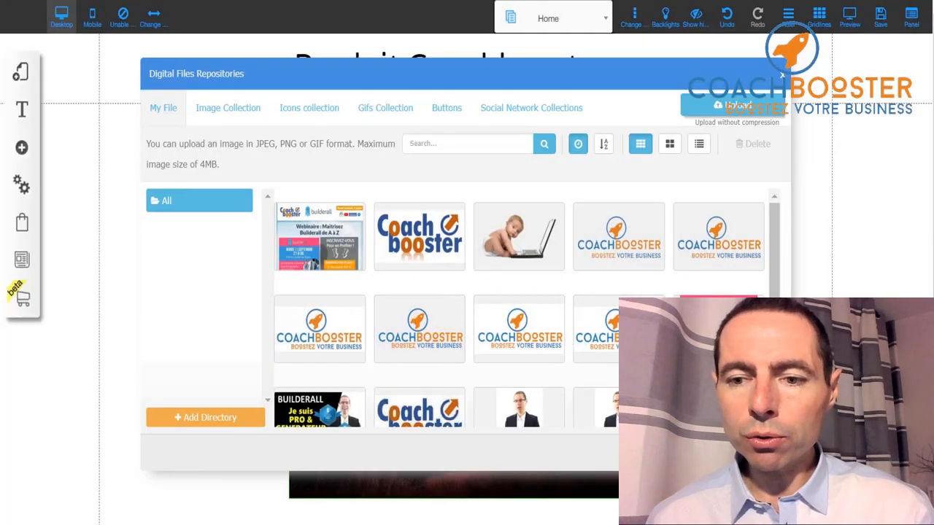
pyautogui.scroll(-3, 518, 302)
pyautogui.scroll(-4, 518, 303)
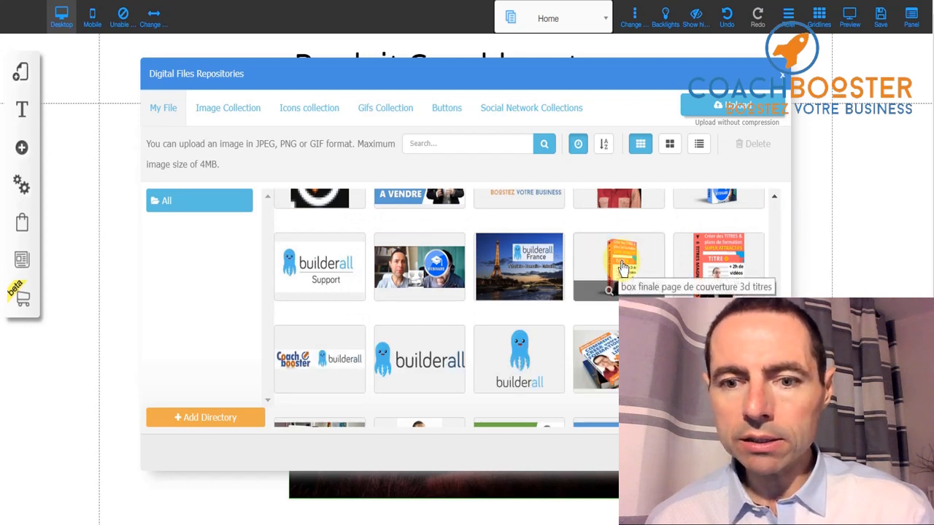
pyautogui.click(621, 268)
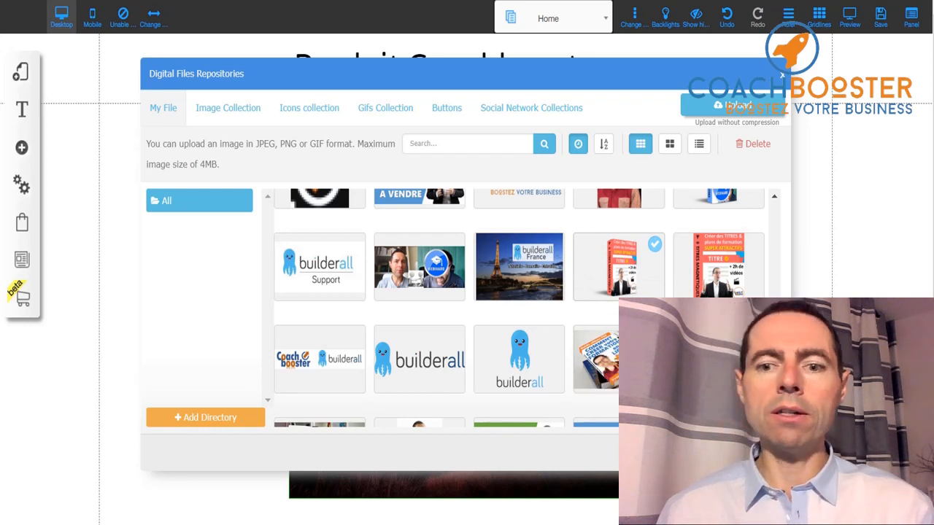
pyautogui.click(756, 452)
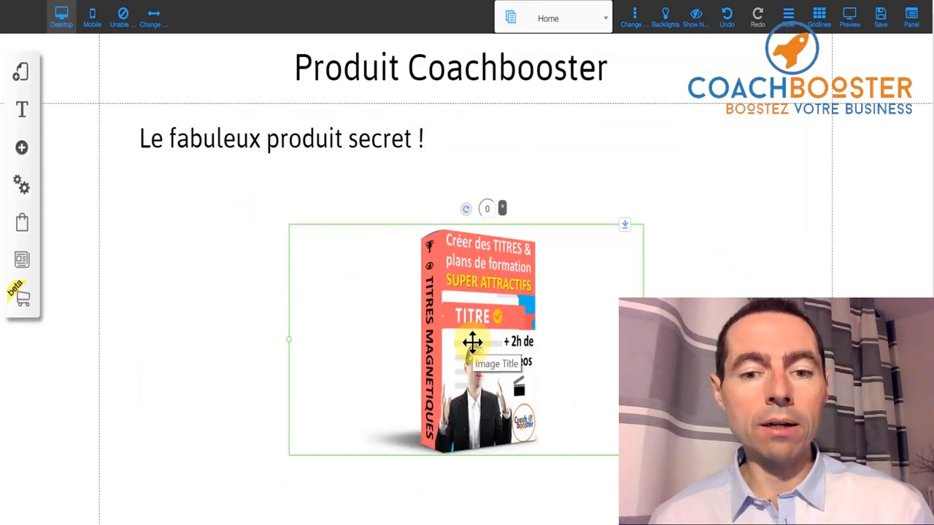
# - Move the product box image just below the subtitle near the page's left margin and enlarge it
pyautogui.moveTo(471, 343); pyautogui.dragTo(296, 290)
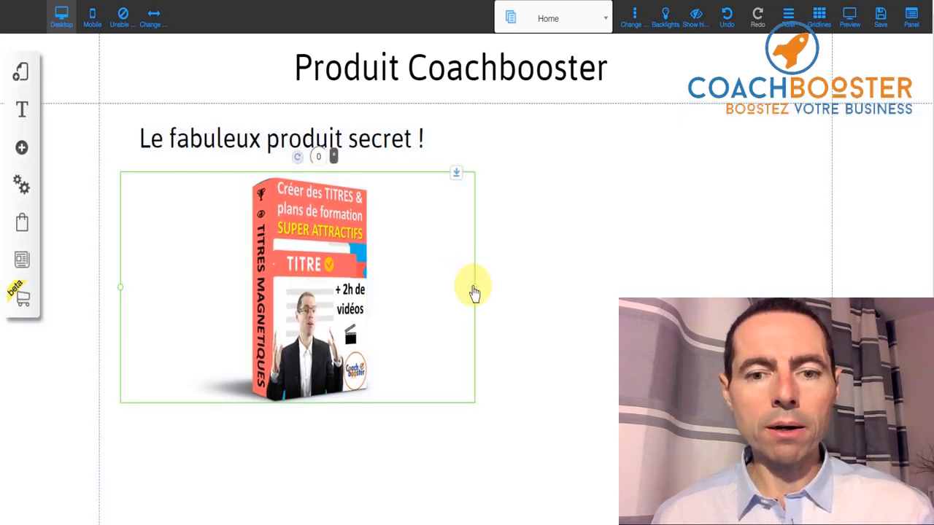
pyautogui.moveTo(474, 292); pyautogui.dragTo(579, 329)
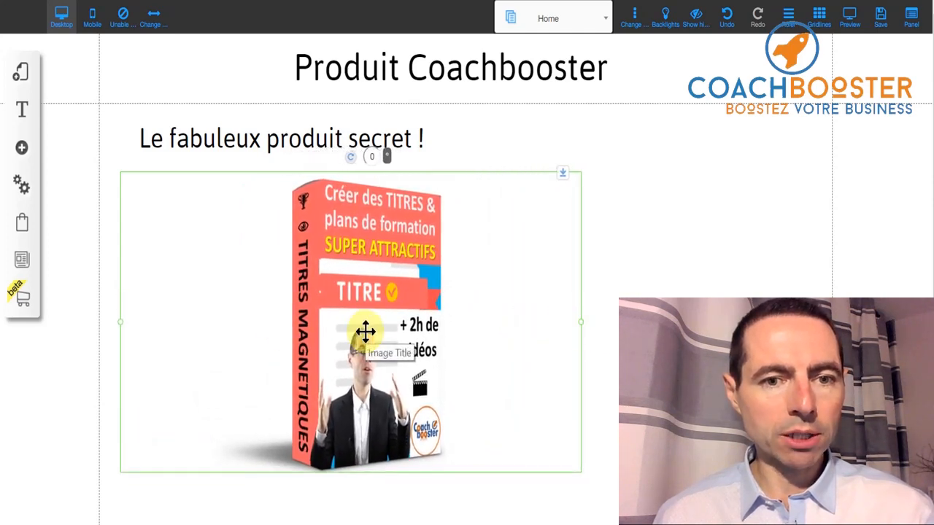
pyautogui.moveTo(354, 331)
pyautogui.mouseDown()
pyautogui.moveTo(337, 328)
pyautogui.moveTo(351, 326)
pyautogui.mouseUp()
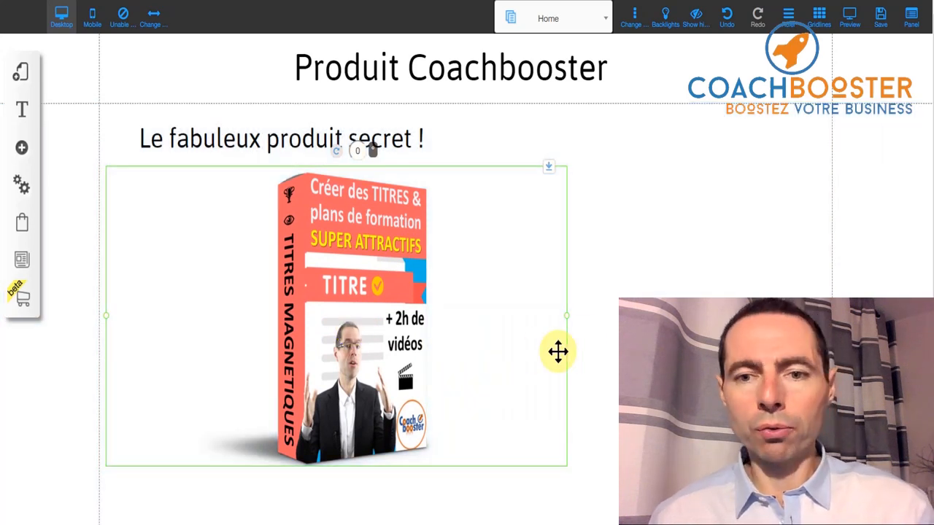
# - Add an H3 medium title text to the right of the product image and narrow it to fit inside the page's right margin
pyautogui.click(20, 148)
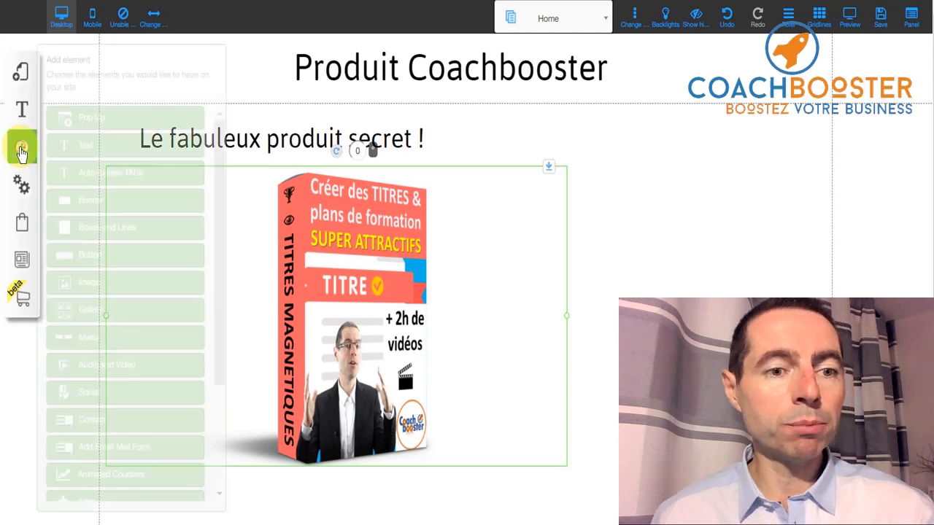
pyautogui.click(79, 150)
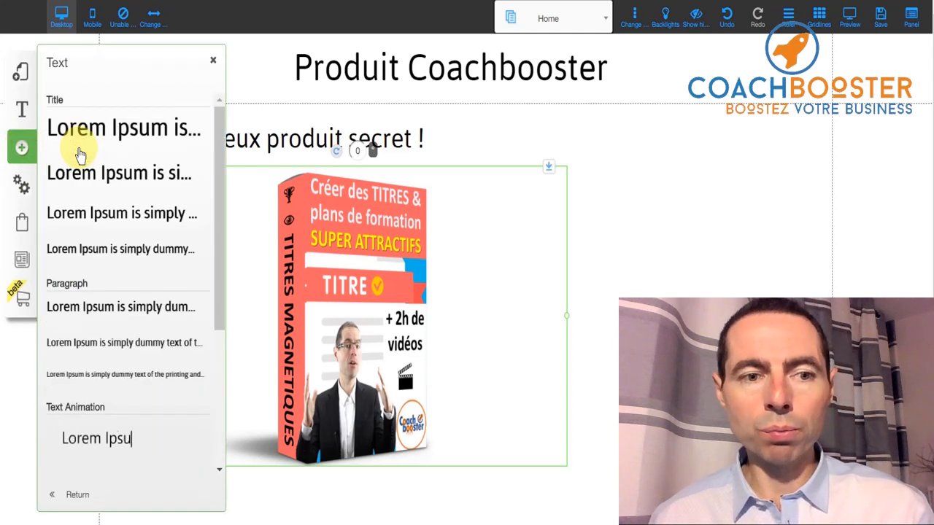
pyautogui.click(86, 220)
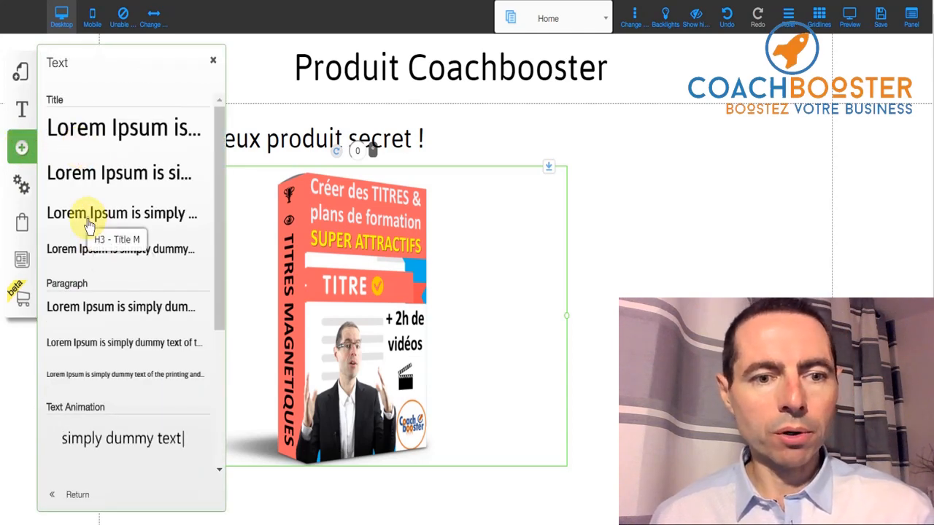
pyautogui.click(486, 202)
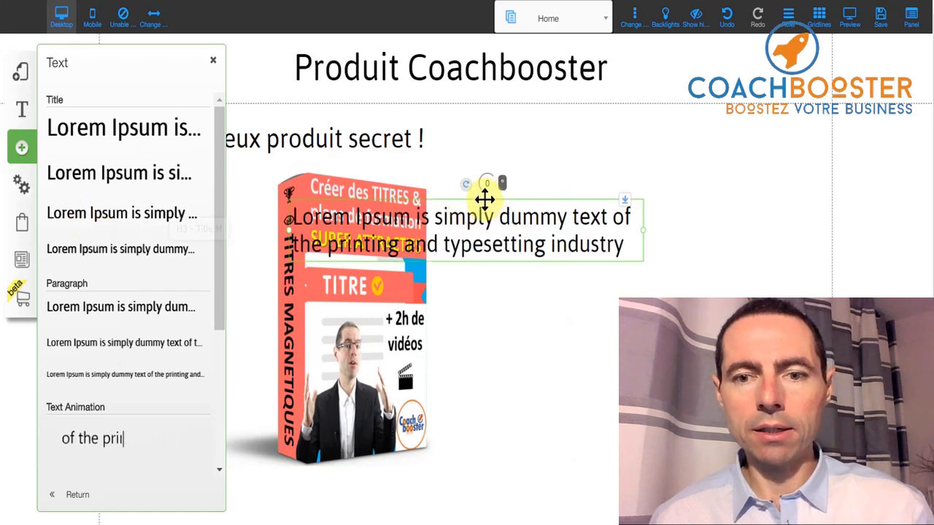
pyautogui.moveTo(485, 199); pyautogui.dragTo(734, 183)
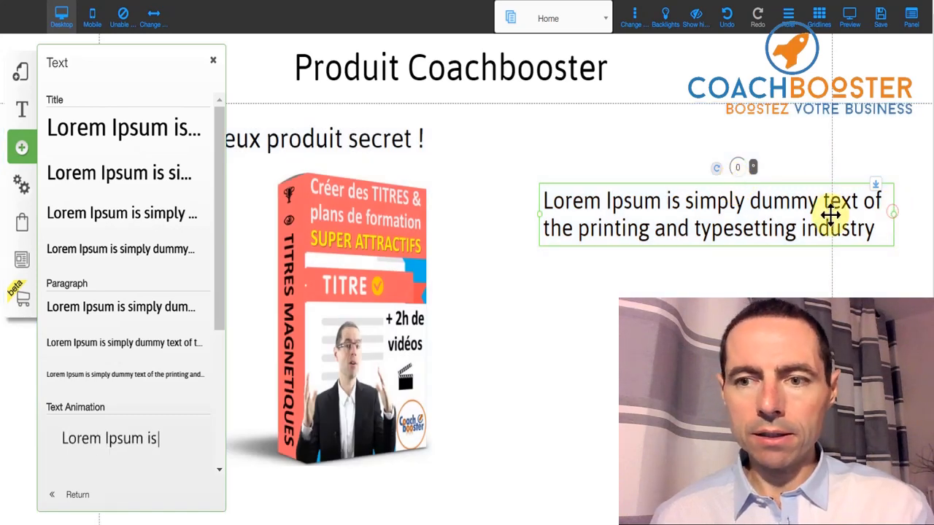
pyautogui.moveTo(892, 212); pyautogui.dragTo(814, 217)
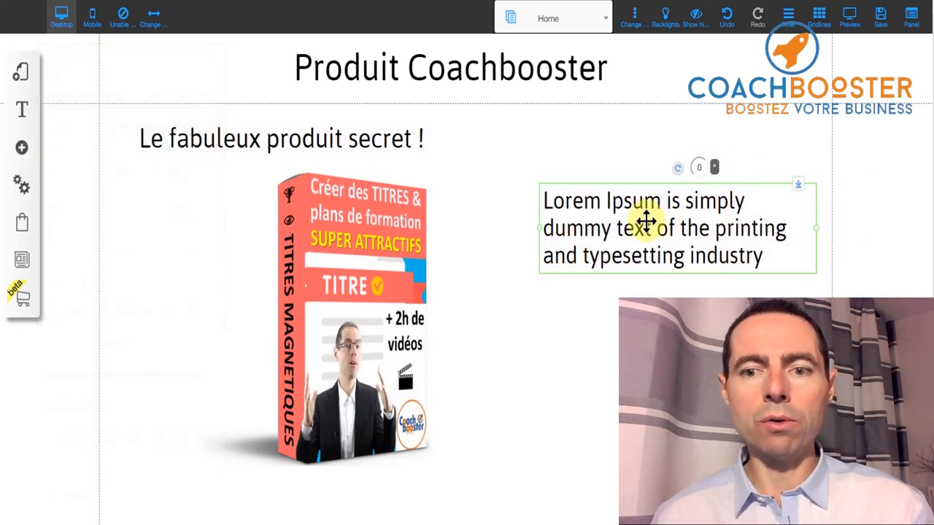
# - Change the H3 title's text to "Créer des titres super attractifs en quelques minutes pour vendre vos produits sans effort !" and save it
pyautogui.doubleClick(646, 221)
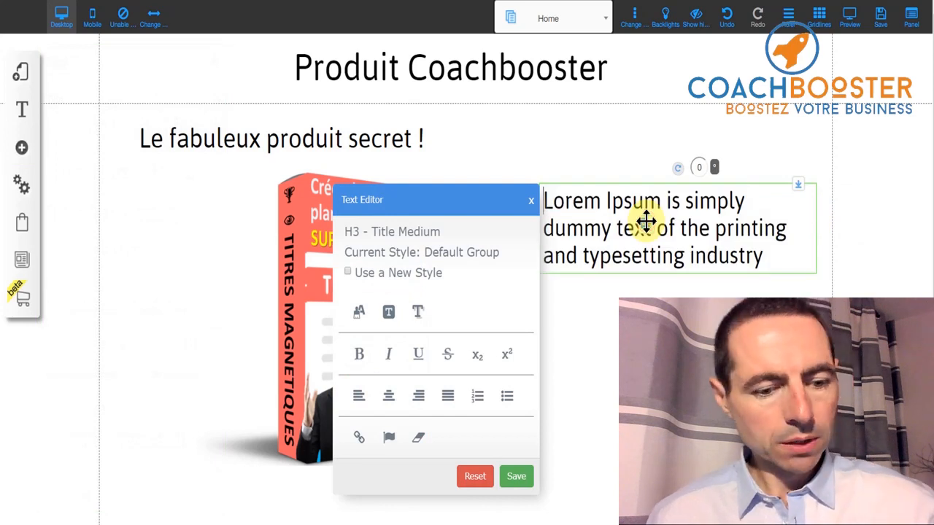
pyautogui.hotkey('ctrl', 'a')
pyautogui.write('C')
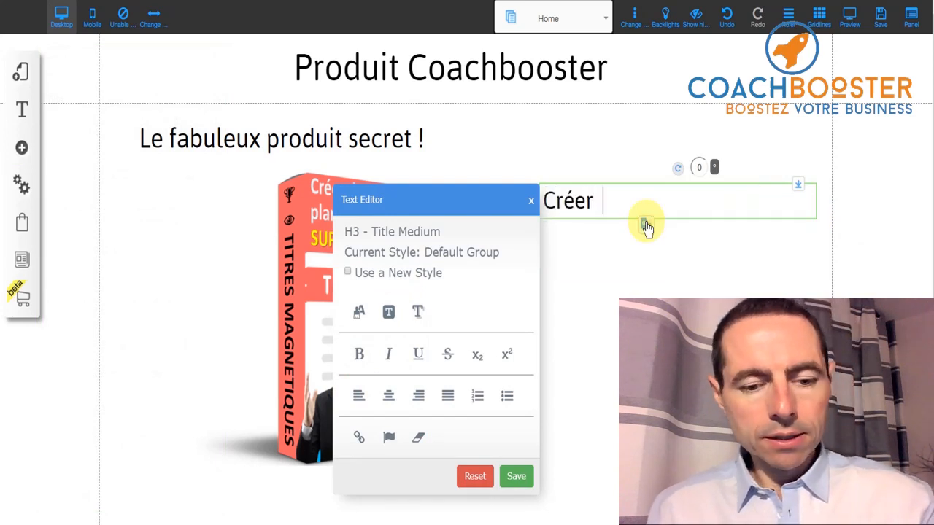
pyautogui.write('réer des titres super attrac')
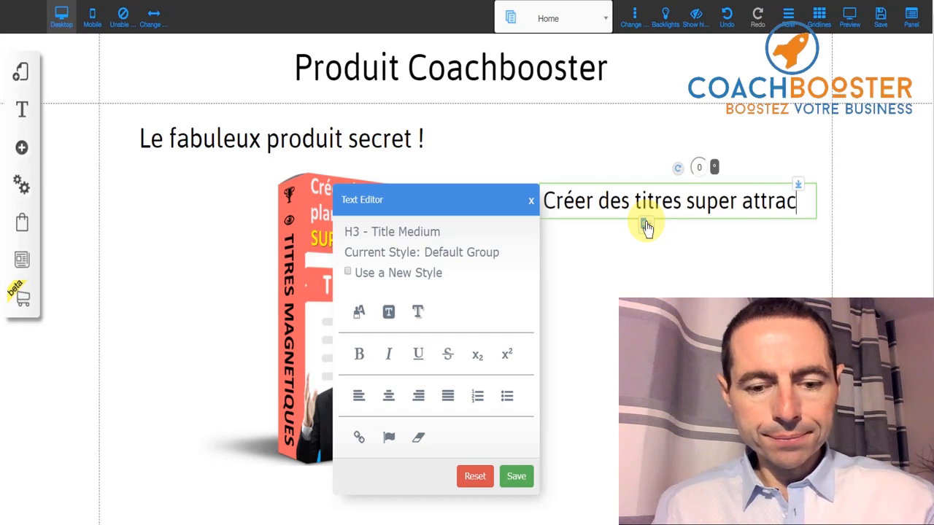
pyautogui.write('tifs en quelques min')
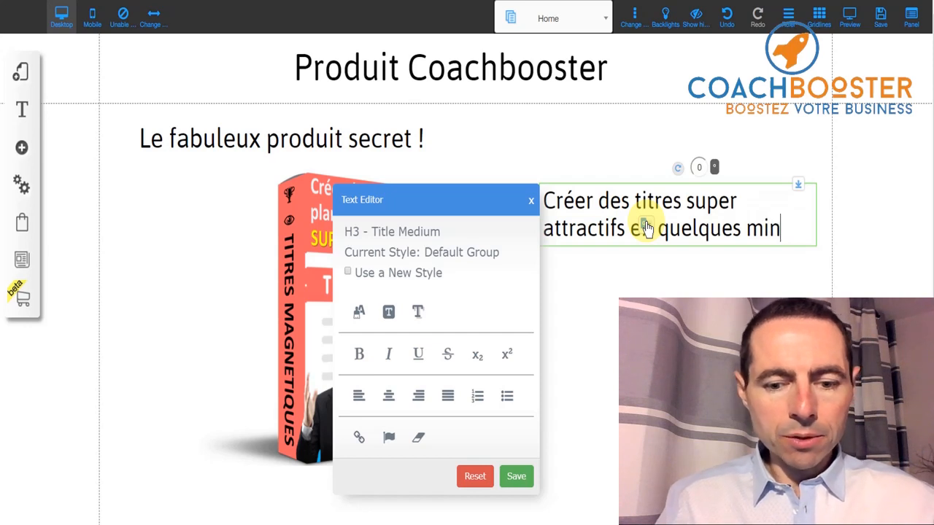
pyautogui.write('utes pour ')
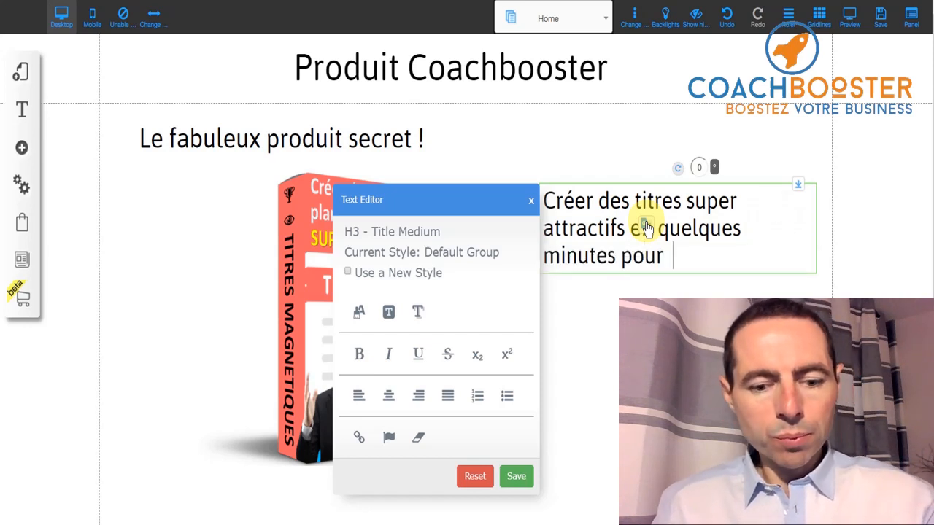
pyautogui.write('vendre vos')
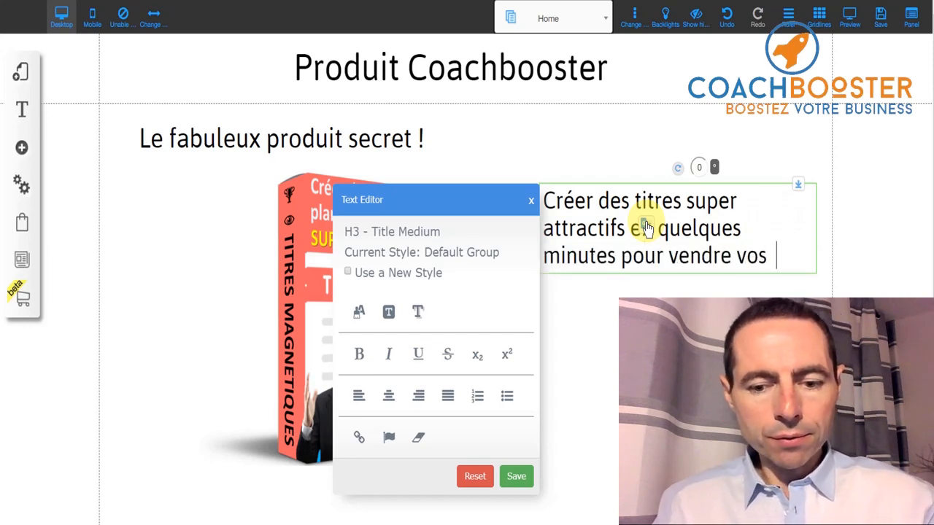
pyautogui.write(' prduits')
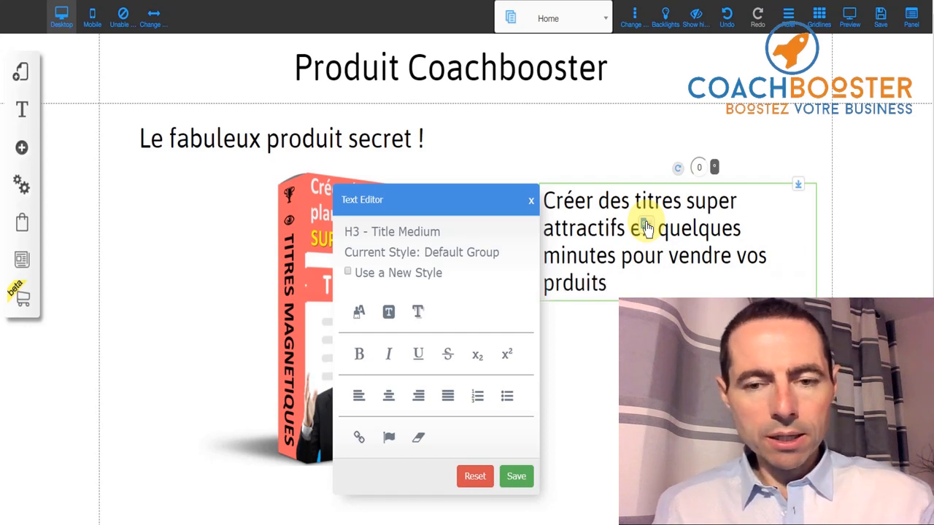
pyautogui.press('BackSpace')
pyautogui.press('BackSpace')
pyautogui.press('BackSpace')
pyautogui.press('BackSpace')
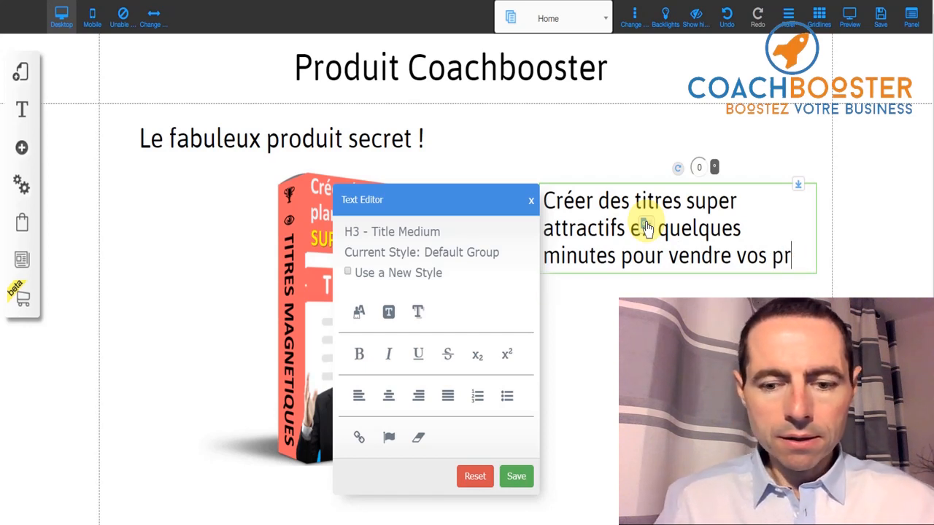
pyautogui.write('oduits sans effort !')
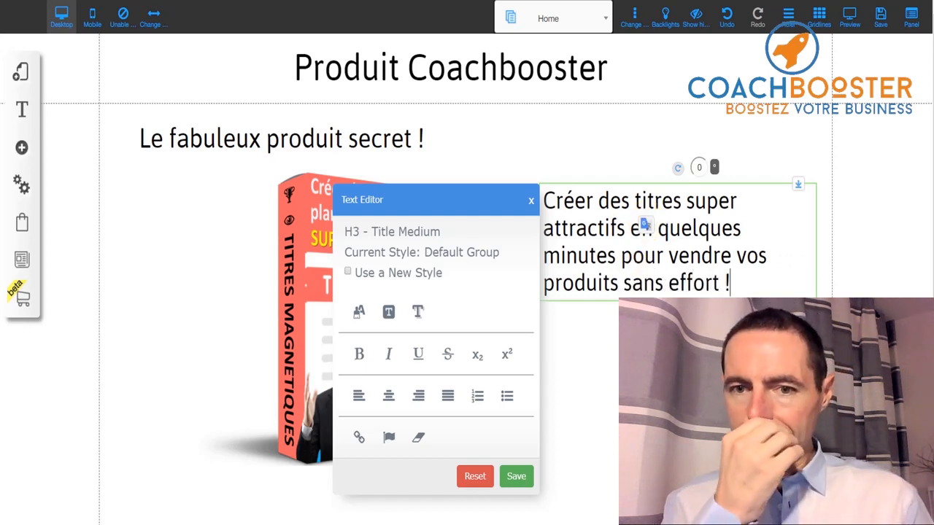
pyautogui.click(520, 478)
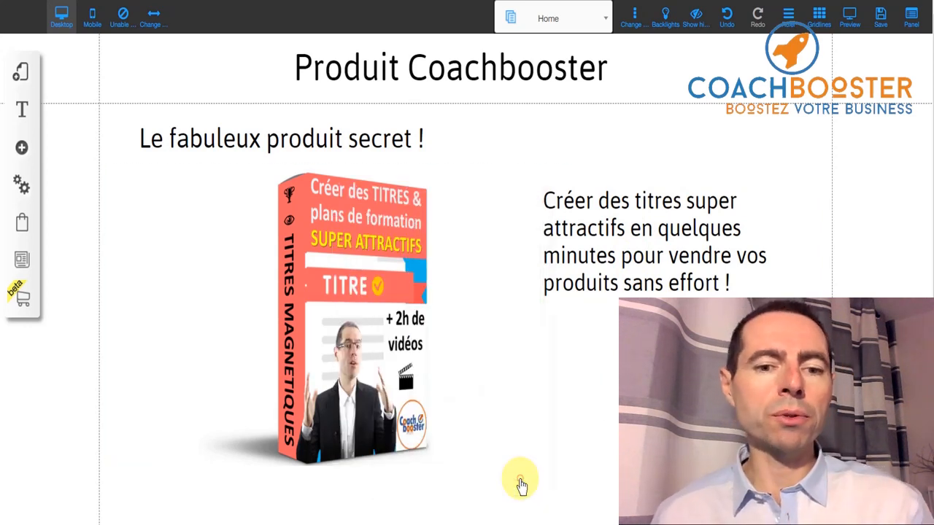
# - Insert the orange BUY NOW button with payment logos and place it below the H3 description text
pyautogui.click(21, 151)
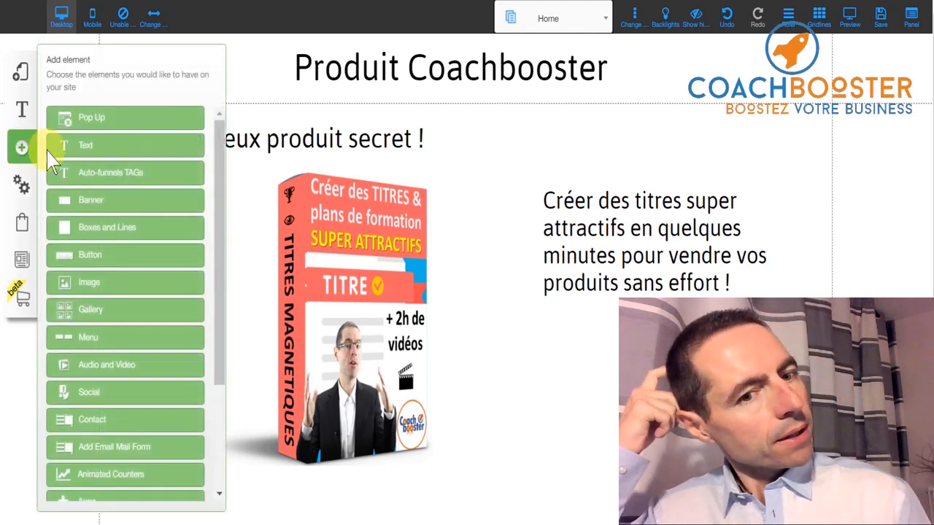
pyautogui.click(117, 254)
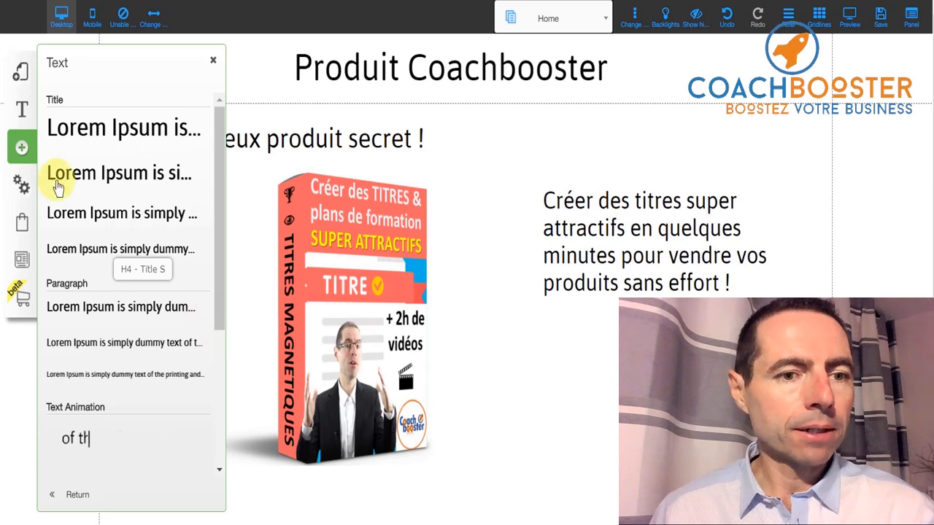
pyautogui.click(21, 154)
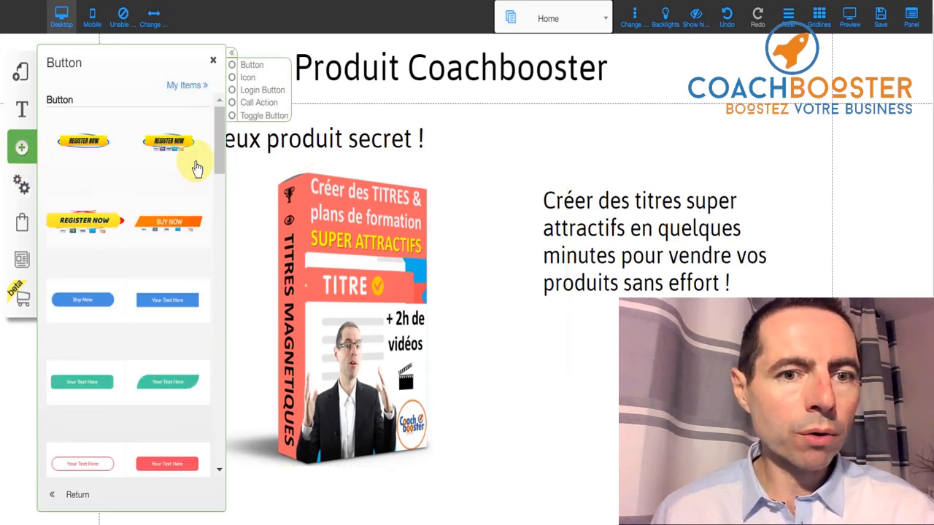
pyautogui.scroll(-2, 222, 143)
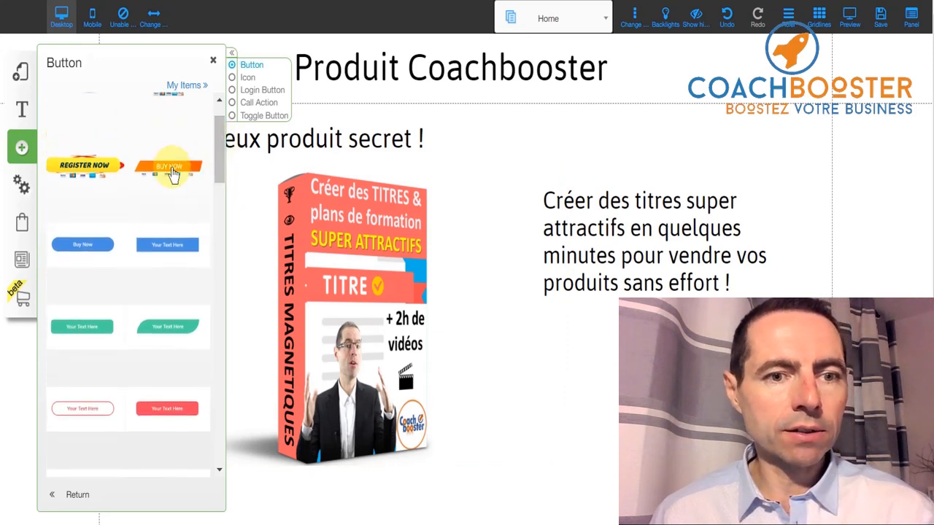
pyautogui.click(172, 171)
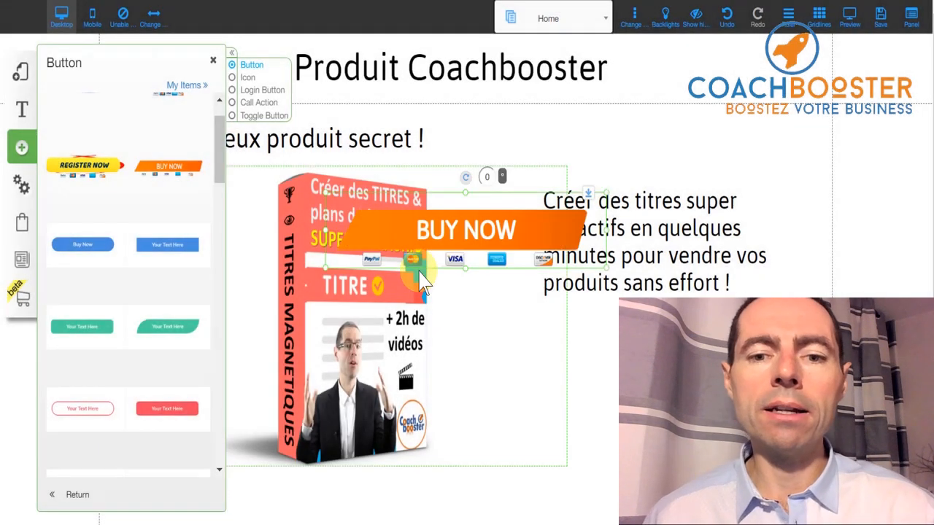
pyautogui.moveTo(438, 235); pyautogui.dragTo(615, 390)
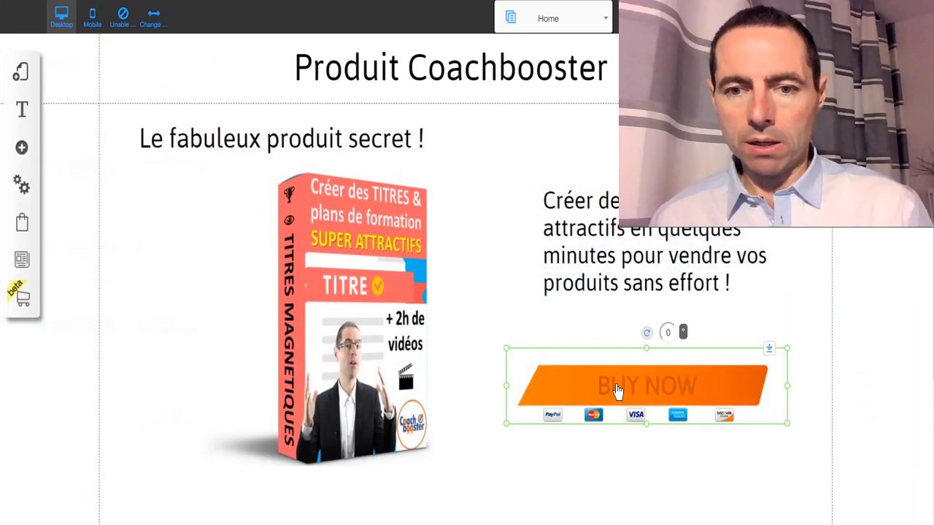
# - Change the orange button's label to "Acheter maintenant !" and give it a PayPal payment action
pyautogui.click(617, 388)
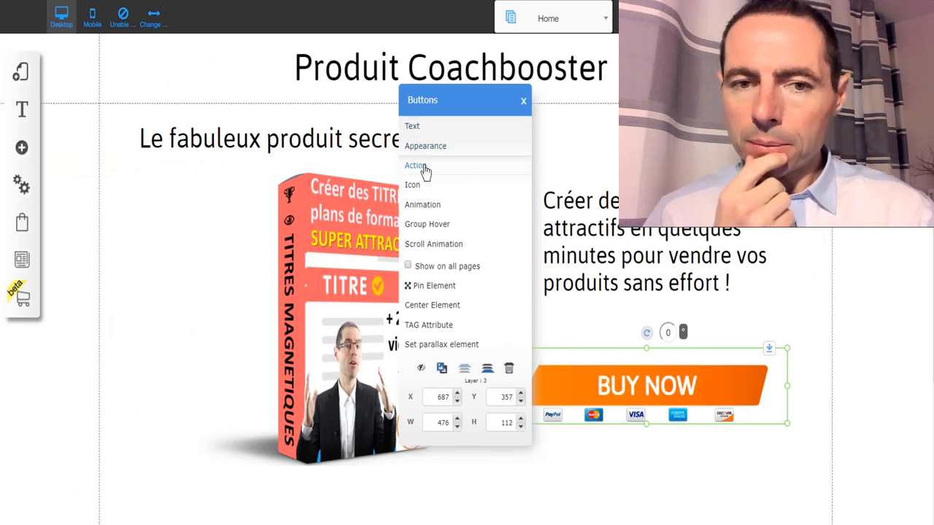
pyautogui.click(417, 166)
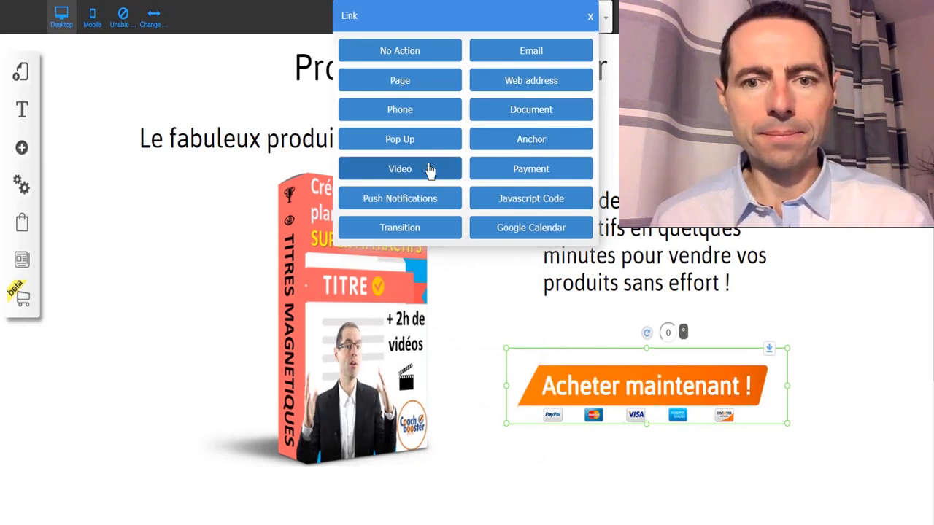
pyautogui.click(533, 173)
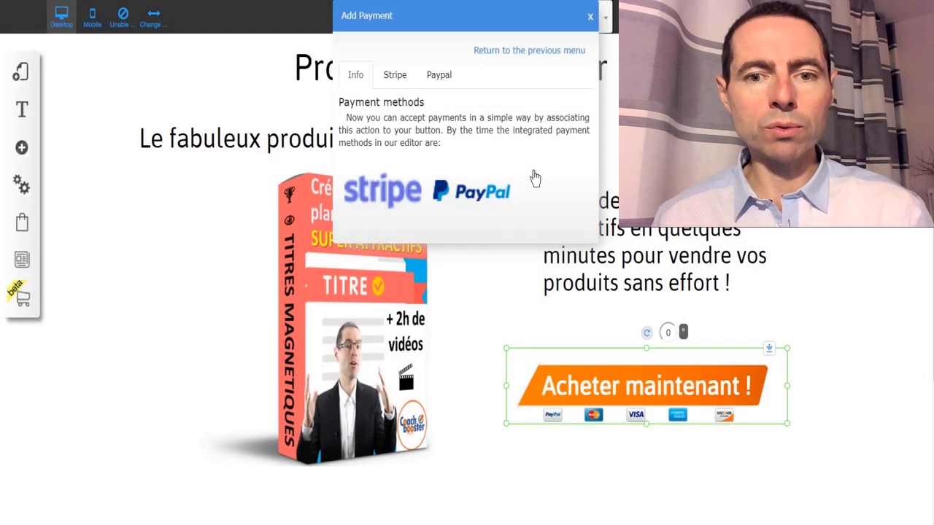
pyautogui.click(437, 76)
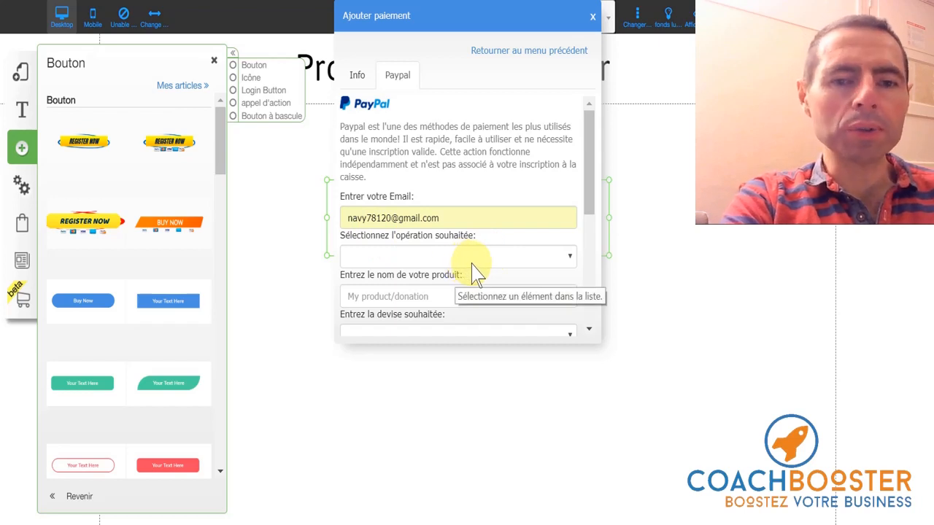
# - Set the PayPal operation to "achat" and the product name to "Créer des titres attractifs"
pyautogui.click(568, 257)
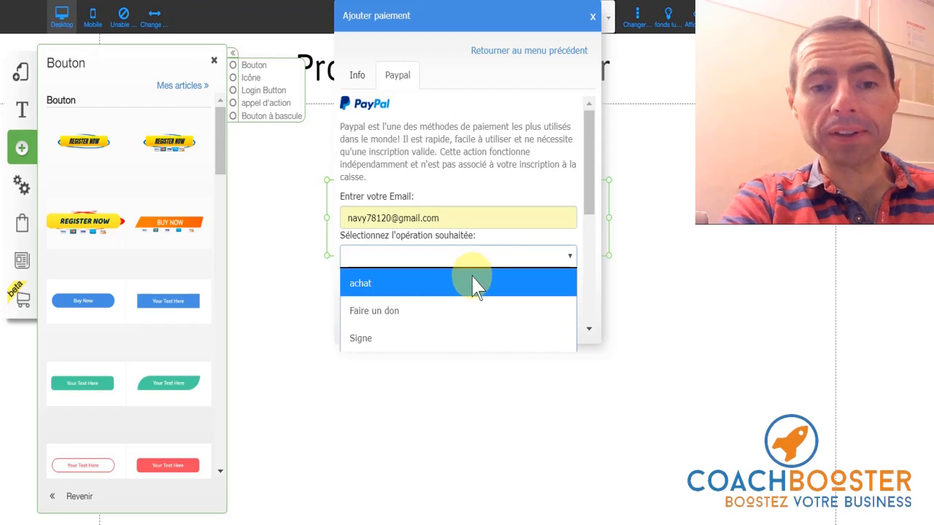
pyautogui.click(474, 284)
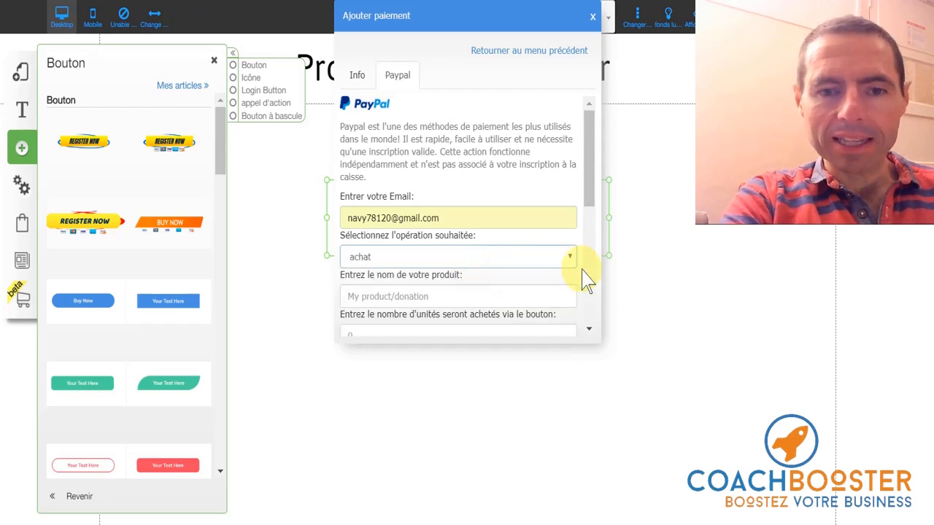
pyautogui.click(454, 296)
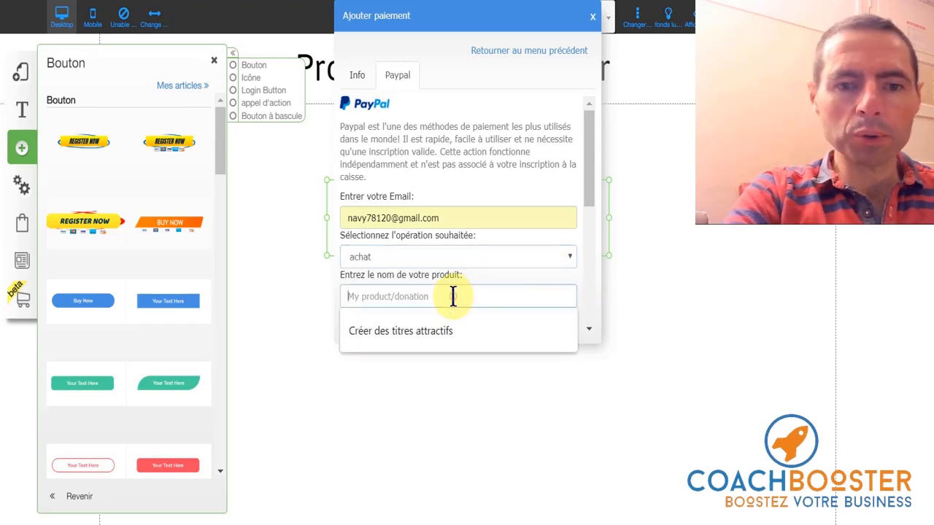
pyautogui.click(438, 336)
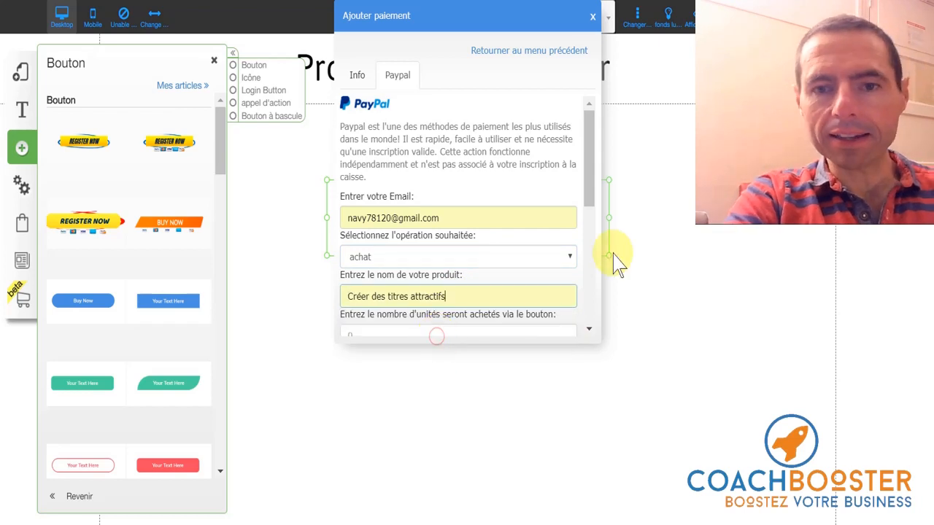
# - Set the number of units bought through the button to 1 and the currency to EUR
pyautogui.moveTo(595, 183); pyautogui.dragTo(595, 247)
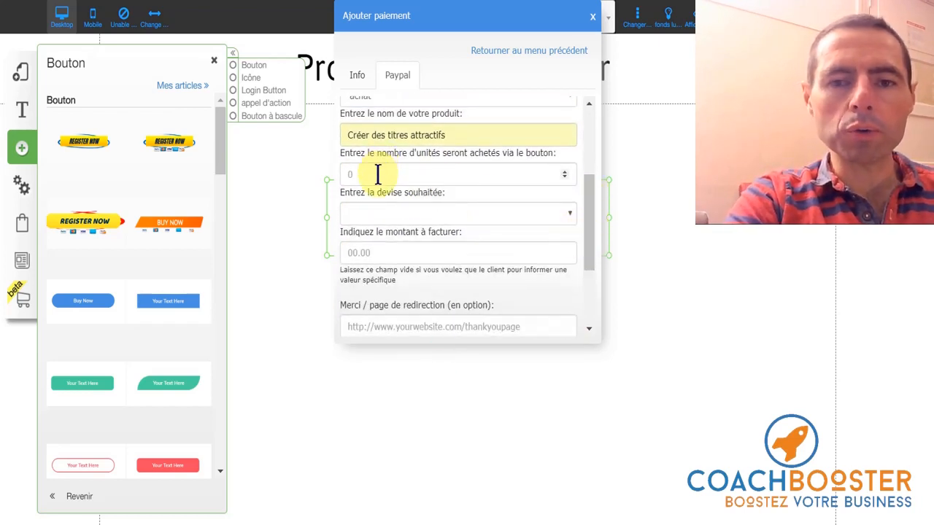
pyautogui.click(565, 174)
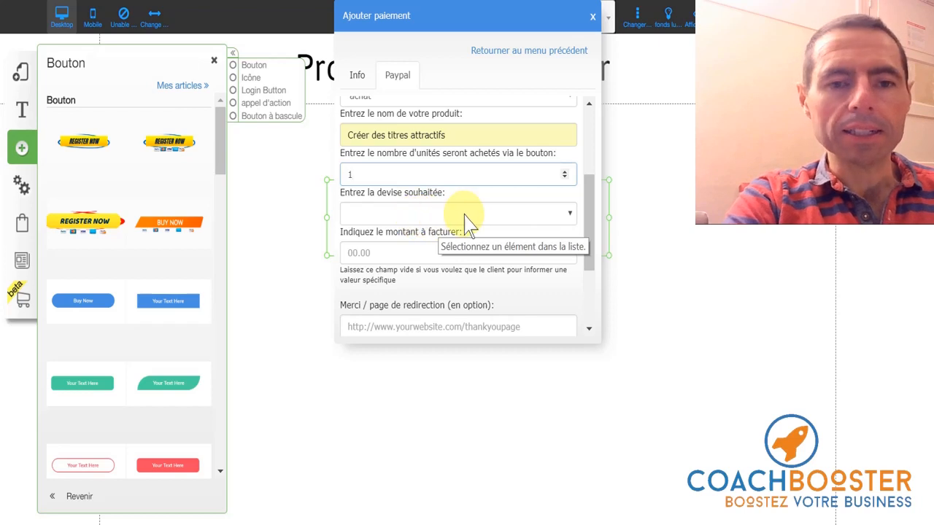
pyautogui.click(513, 216)
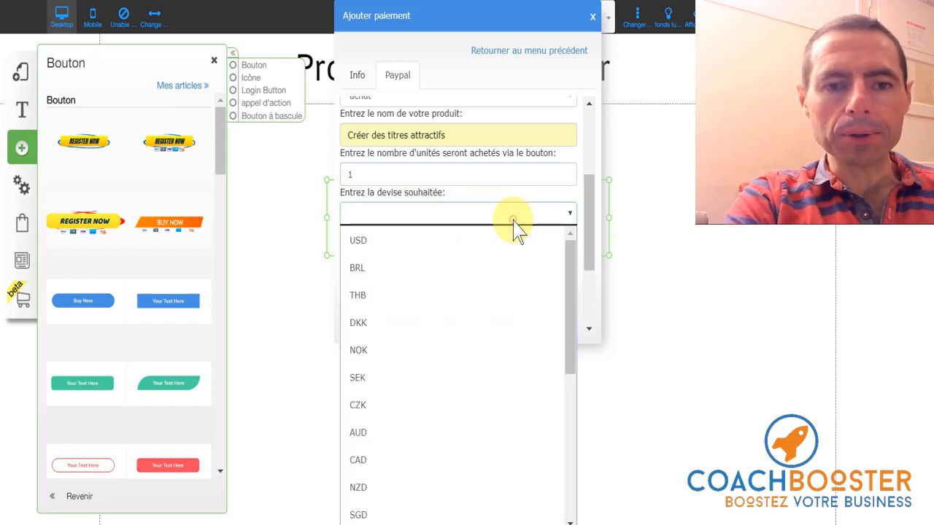
pyautogui.moveTo(568, 334); pyautogui.dragTo(569, 433)
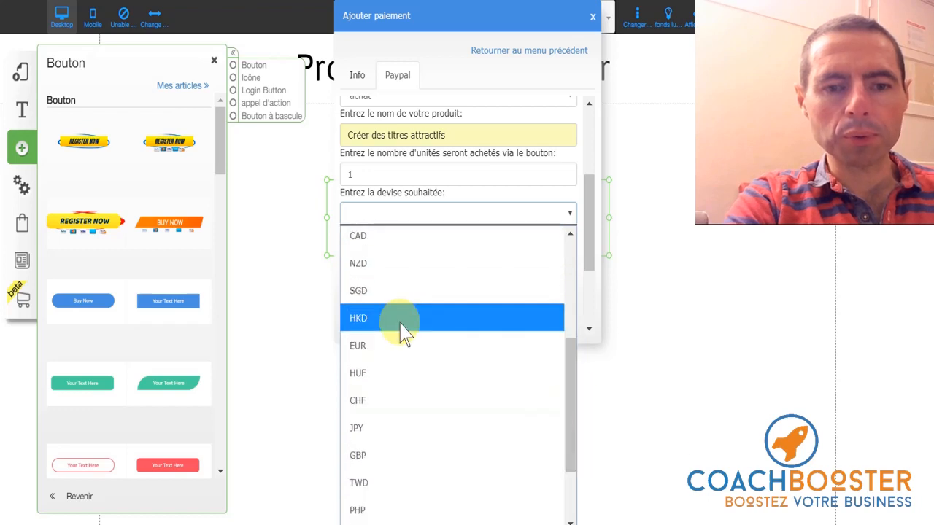
pyautogui.click(402, 346)
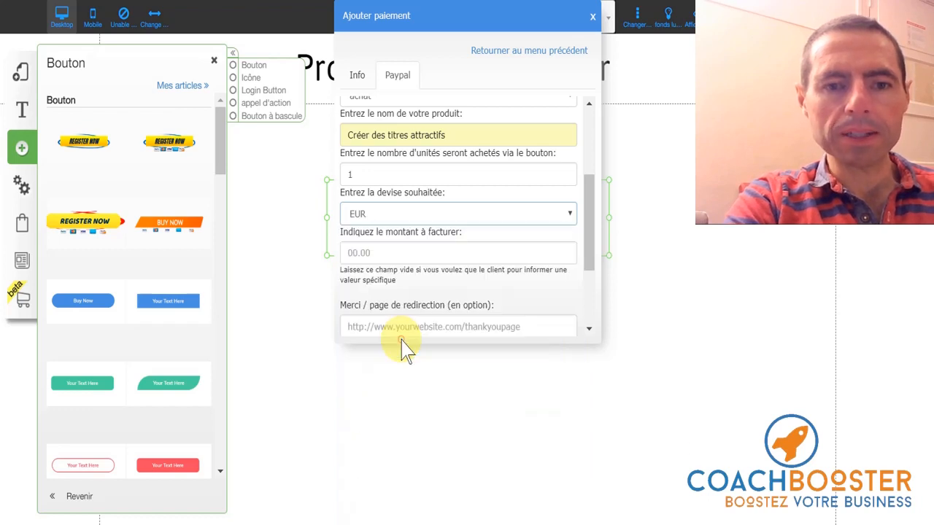
# - Set the amount to charge to 29.90, leave the redirection page empty and confirm the payment settings
pyautogui.click(496, 252)
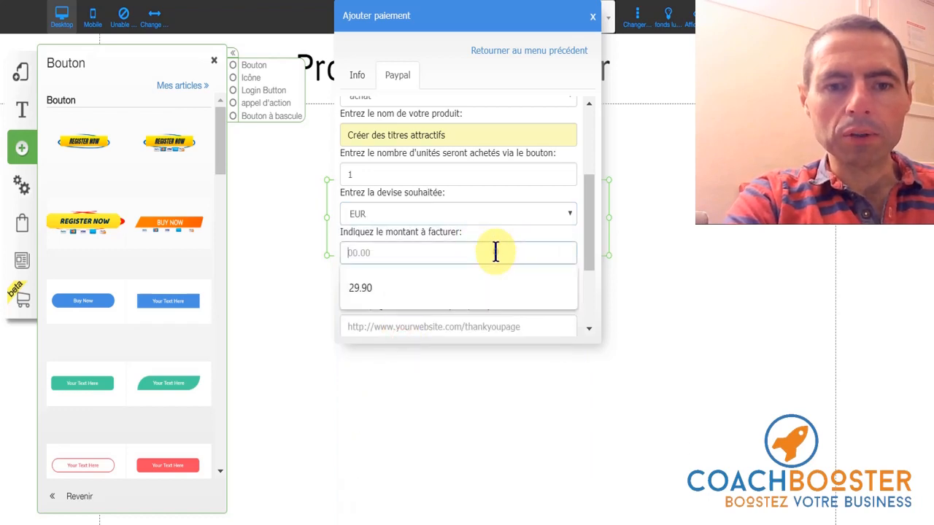
pyautogui.click(431, 286)
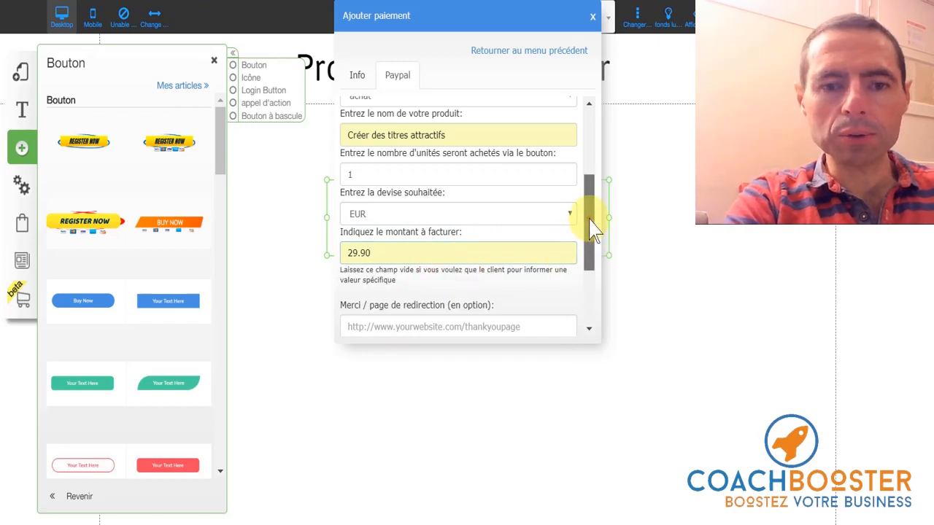
pyautogui.moveTo(589, 233); pyautogui.dragTo(594, 265)
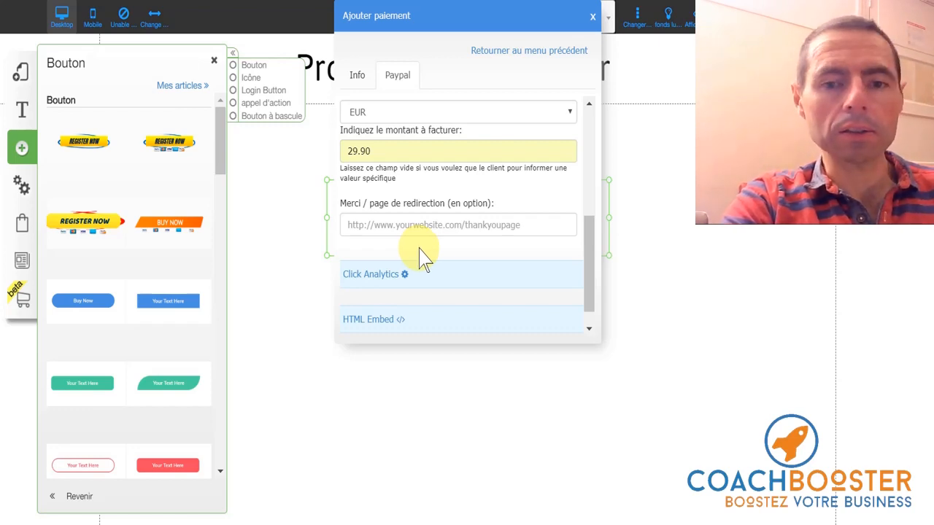
pyautogui.click(592, 318)
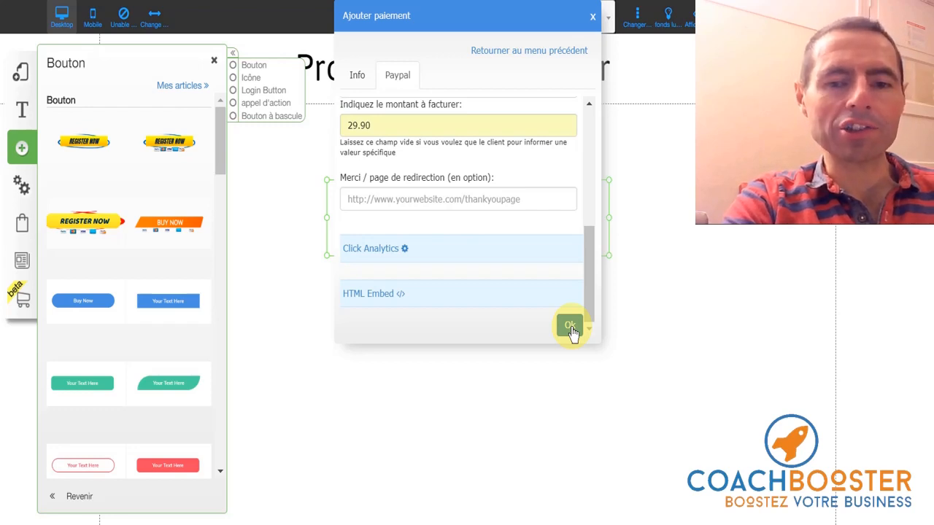
pyautogui.click(570, 328)
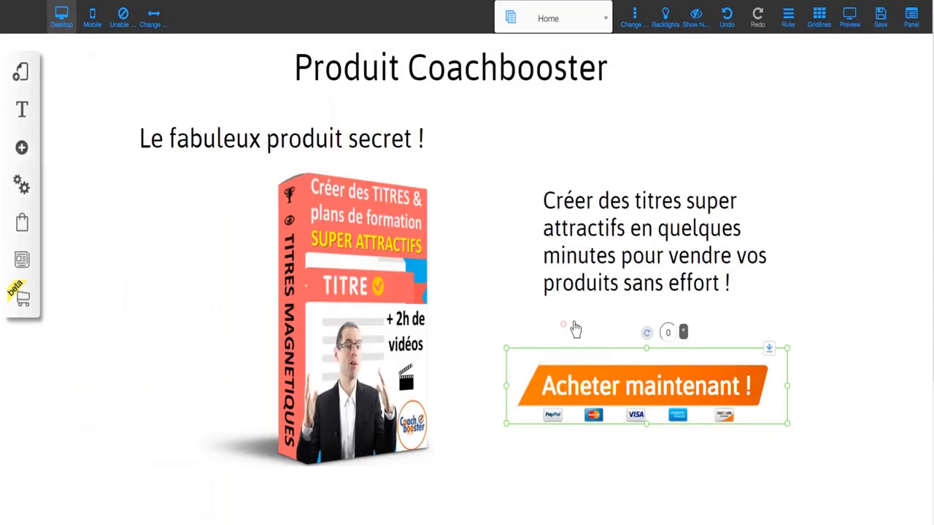
# - Preview the product page, test its buy button and expand the order details on the PayPal checkout page
pyautogui.click(849, 22)
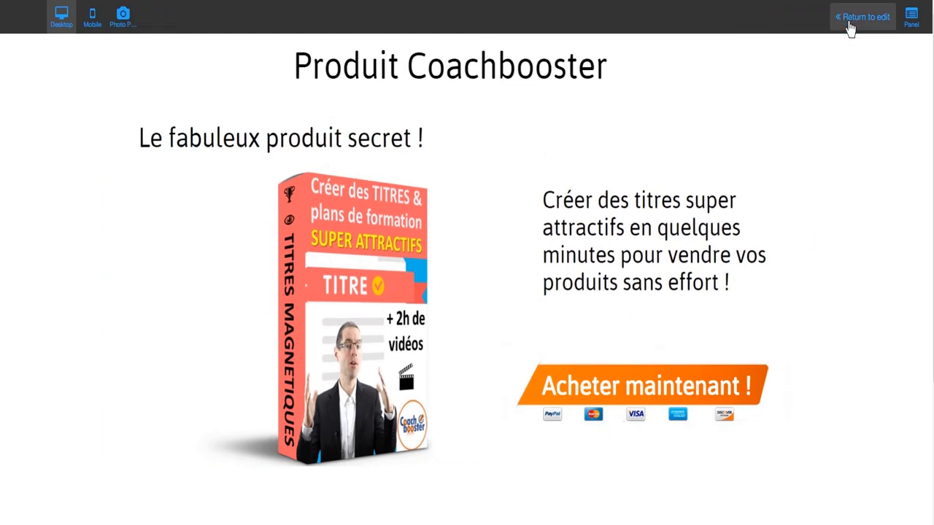
pyautogui.click(643, 393)
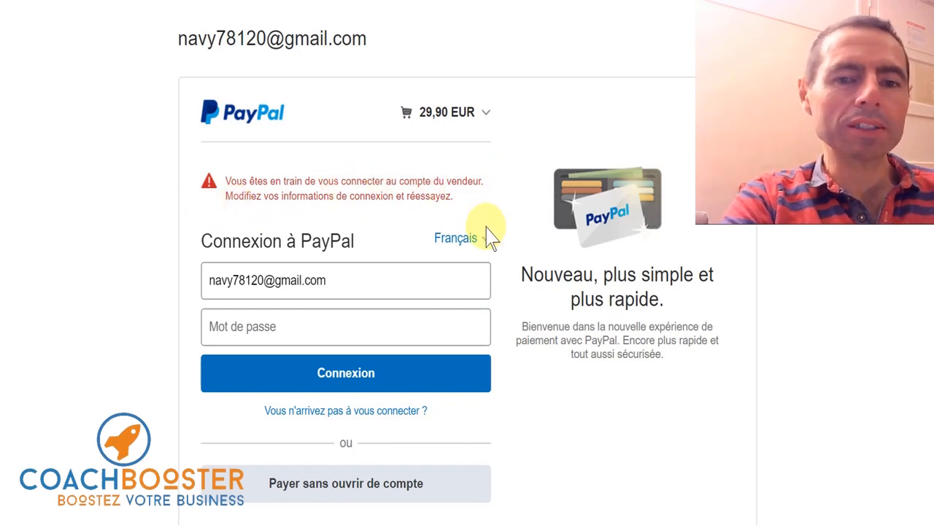
pyautogui.click(486, 115)
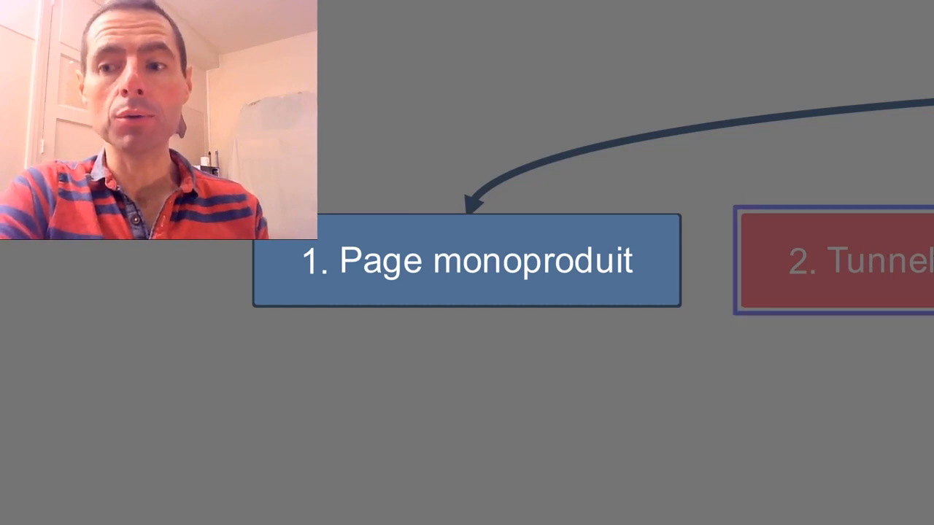
pyautogui.press('Right')
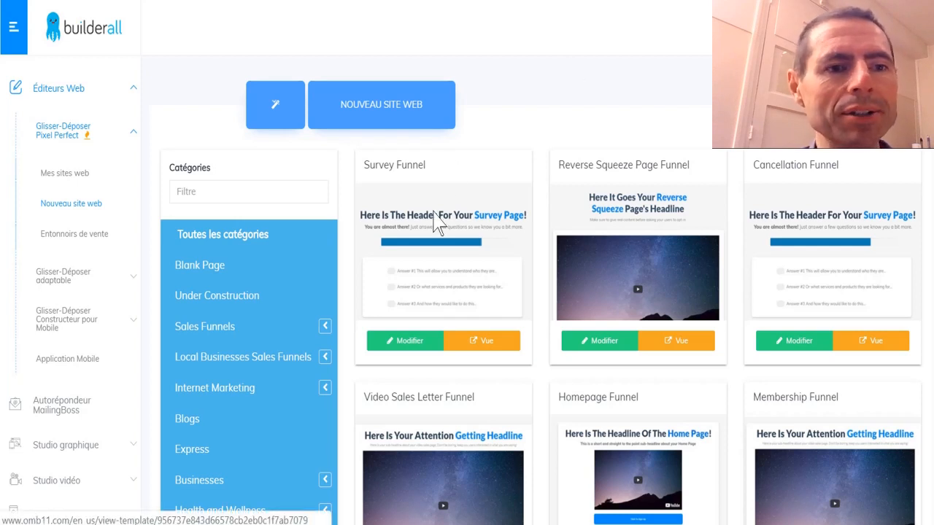
# - Browse the new website template gallery for the Product Sell Funnel #001 template and open its preview
pyautogui.scroll(-3, 435, 221)
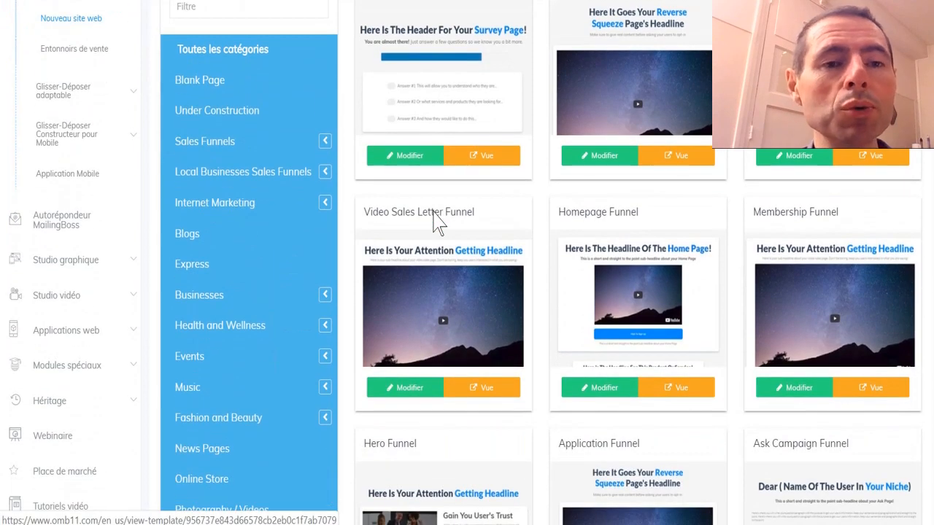
pyautogui.scroll(-5, 436, 221)
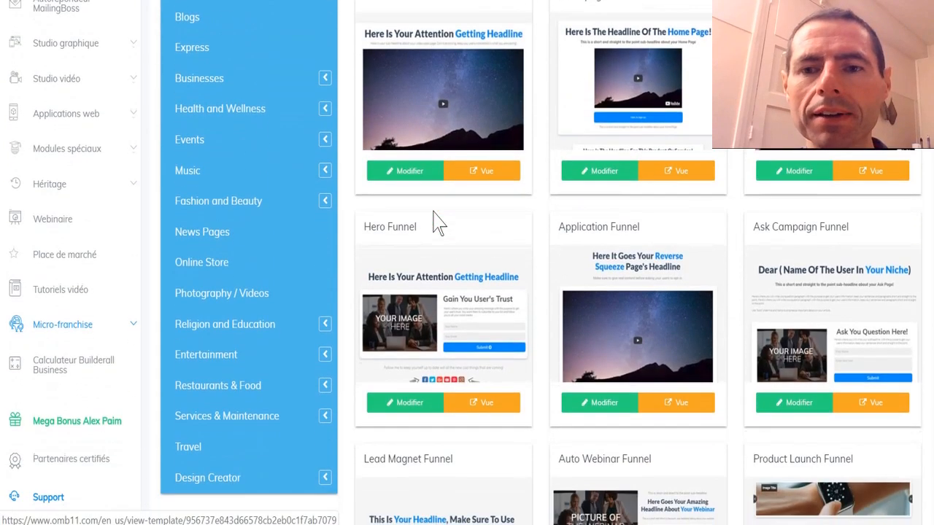
pyautogui.scroll(-9, 435, 221)
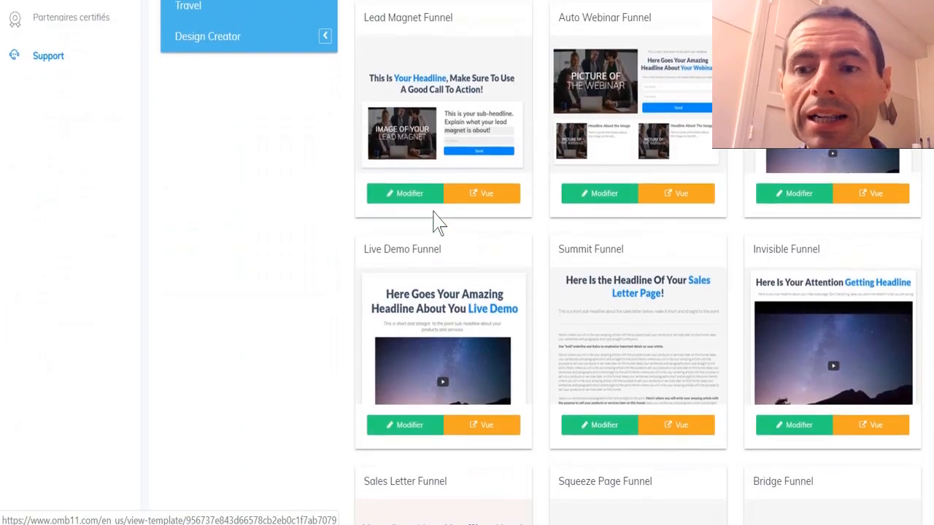
pyautogui.scroll(-6, 436, 221)
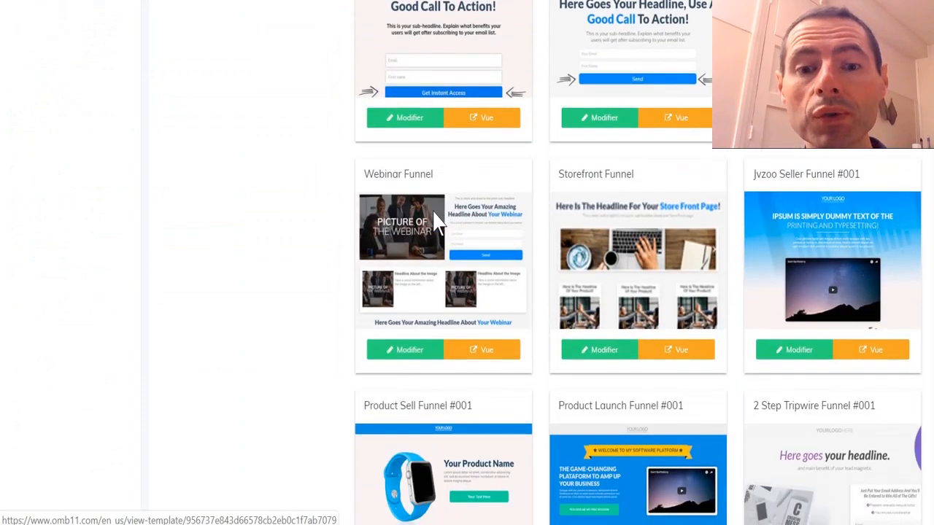
pyautogui.scroll(-2, 436, 221)
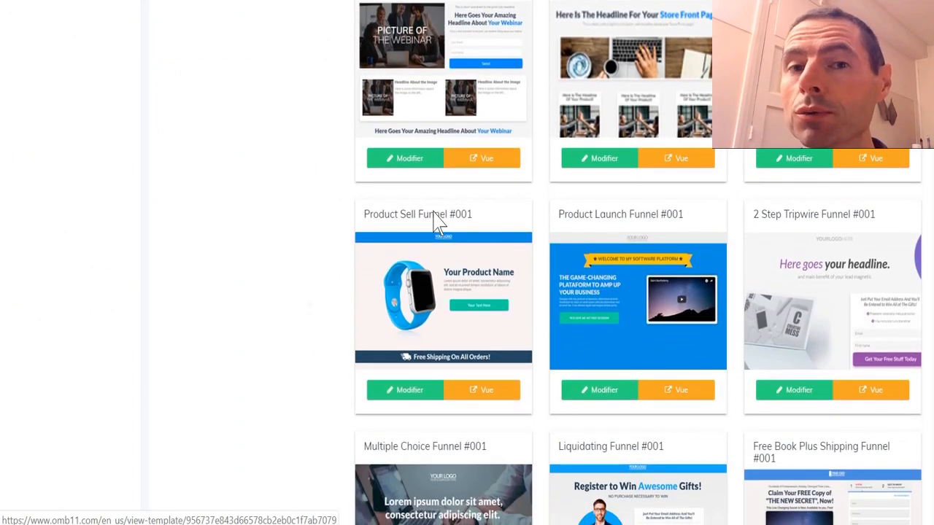
pyautogui.scroll(-1, 435, 221)
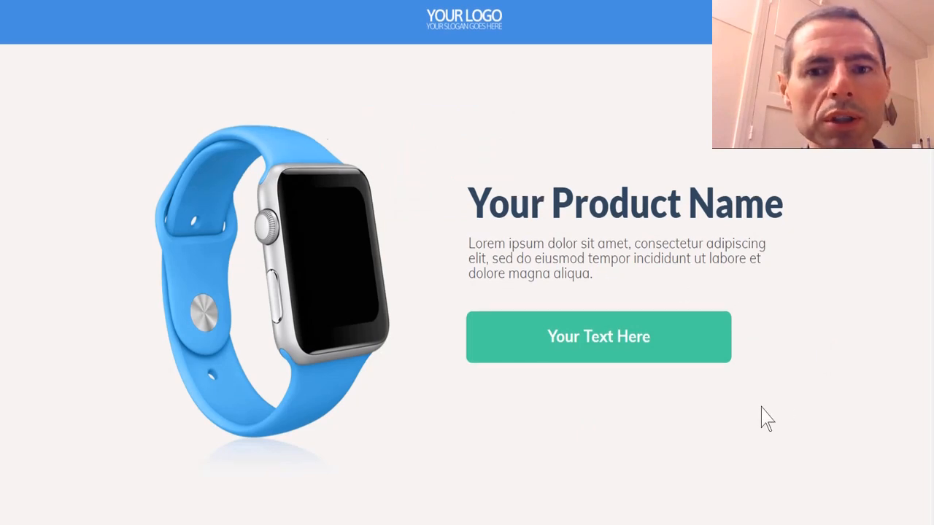
# - Examine the product funnel's sales page, from the features box through the FAQ and testimonial to the closing product section
pyautogui.scroll(-5, 766, 419)
pyautogui.scroll(-3, 766, 420)
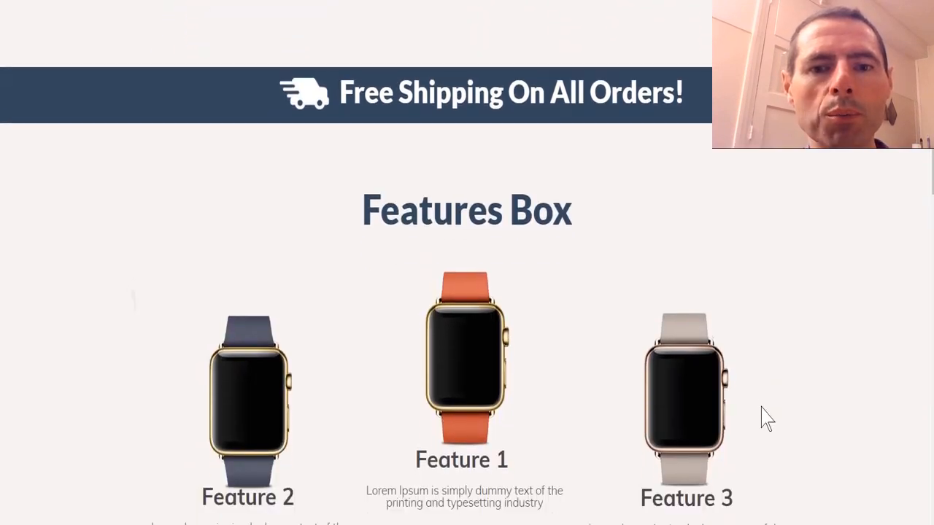
pyautogui.scroll(-7, 766, 420)
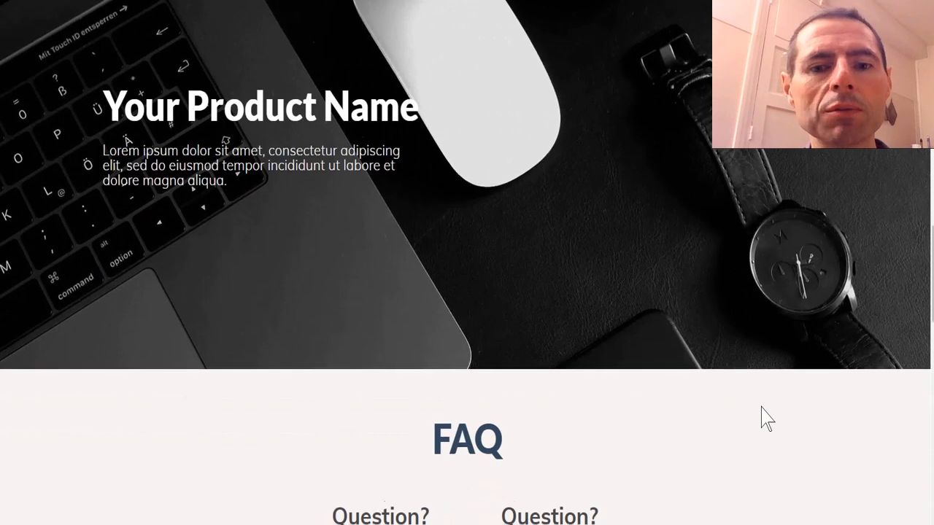
pyautogui.scroll(-5, 766, 420)
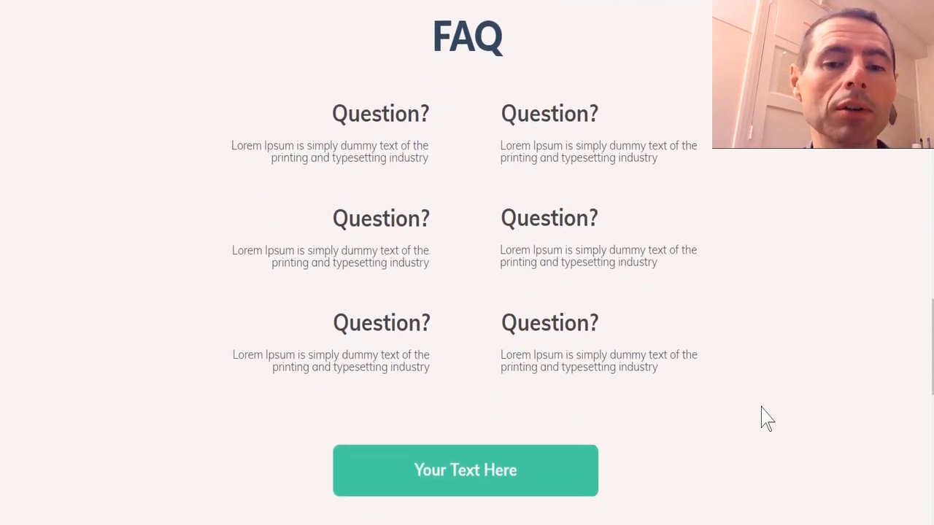
pyautogui.scroll(-1, 766, 419)
pyautogui.scroll(-2, 766, 420)
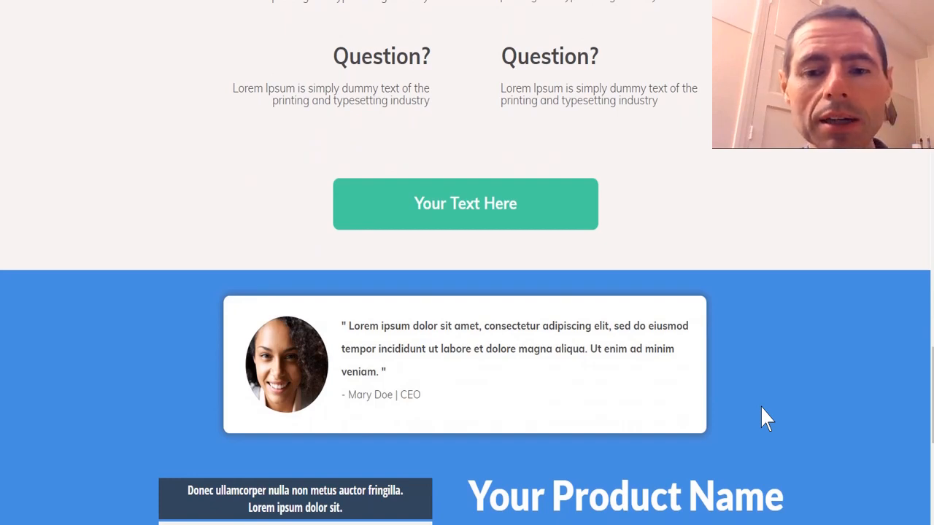
pyautogui.scroll(-4, 760, 407)
pyautogui.scroll(-1, 761, 407)
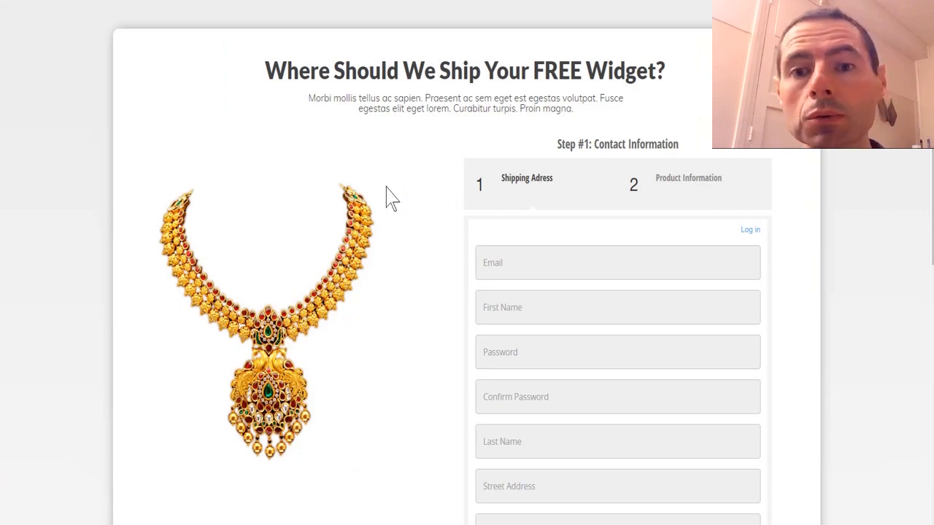
# - Examine the funnel's free widget shipping page, including its contact form, guarantees and secure payment section
pyautogui.scroll(-3, 389, 198)
pyautogui.scroll(-3, 389, 198)
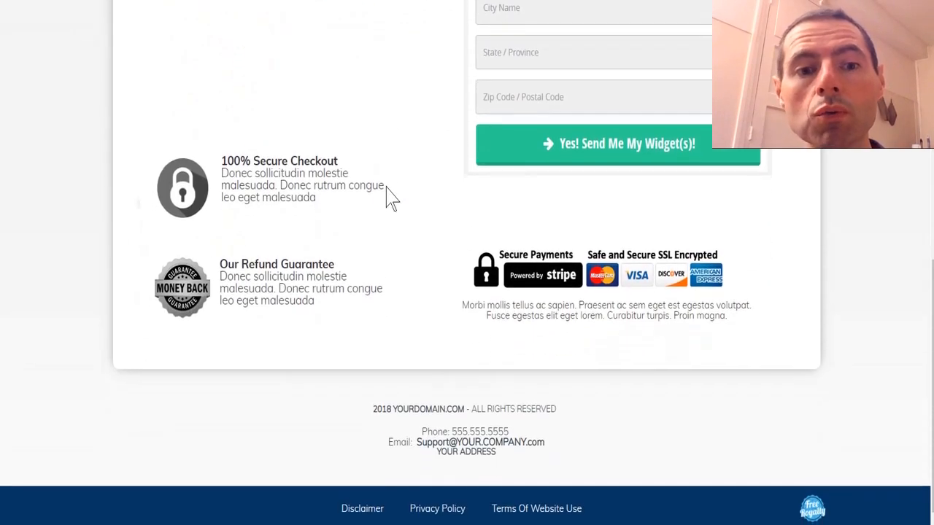
pyautogui.scroll(6, 389, 198)
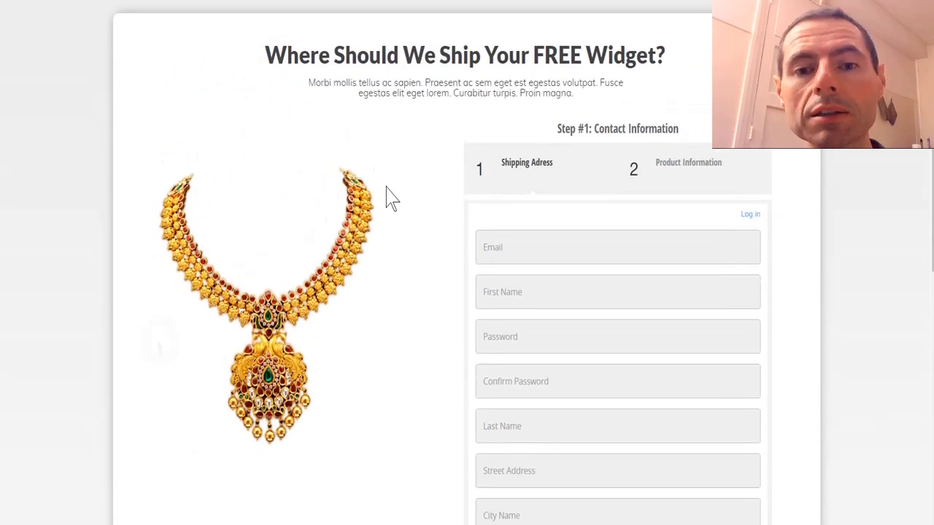
pyautogui.scroll(-3, 388, 198)
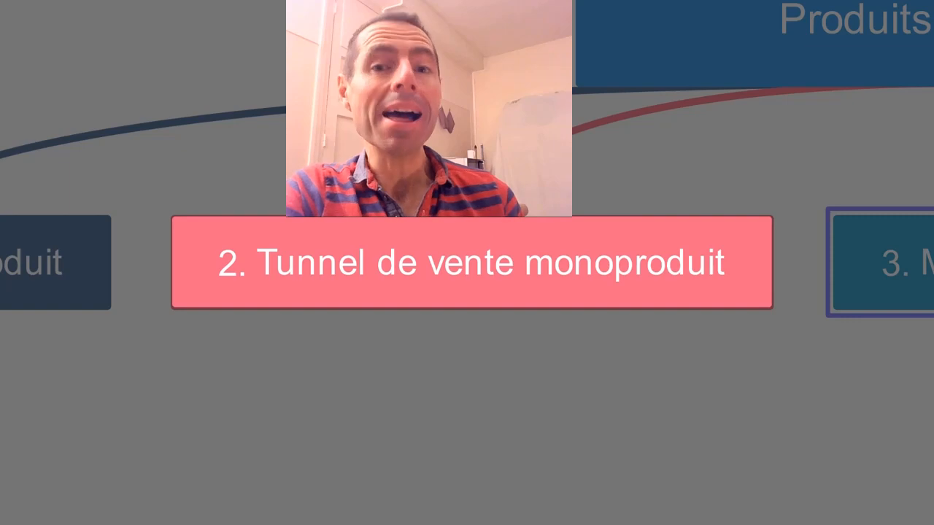
pyautogui.click(883, 263)
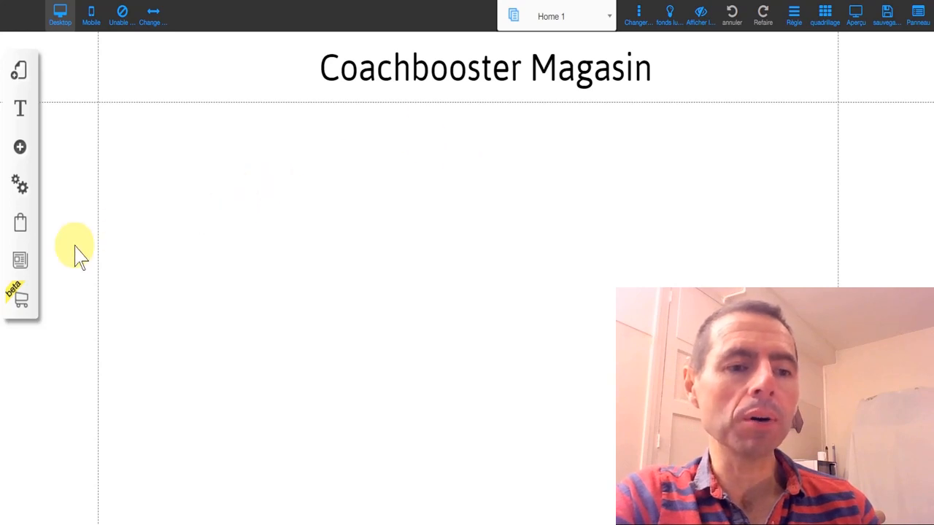
# - Insert the Vitrine product showcase from the shop elements below the Coachbooster Magasin heading and close the element list
pyautogui.click(20, 299)
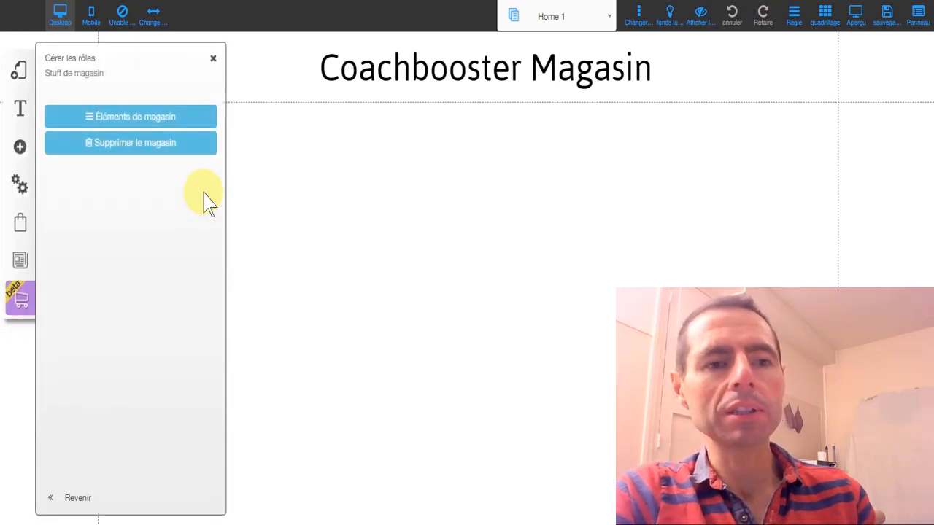
pyautogui.click(160, 123)
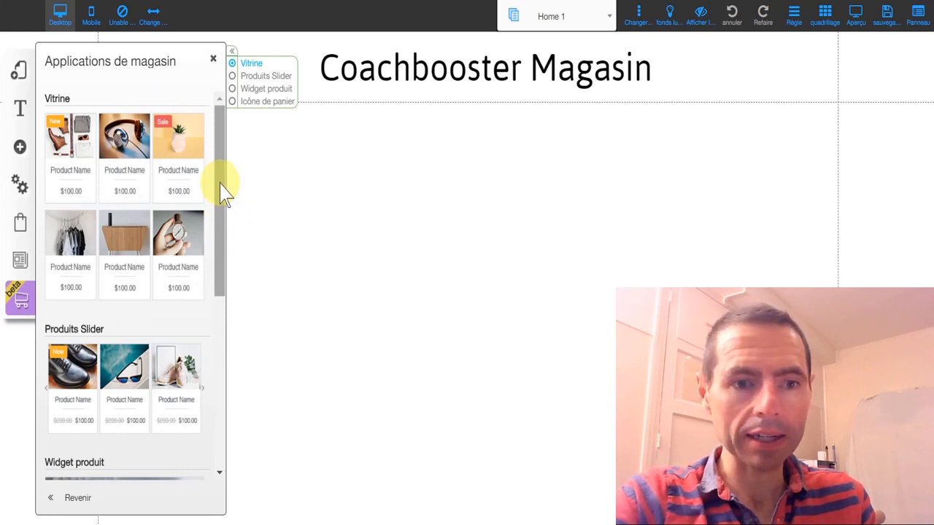
pyautogui.moveTo(220, 182); pyautogui.dragTo(221, 372)
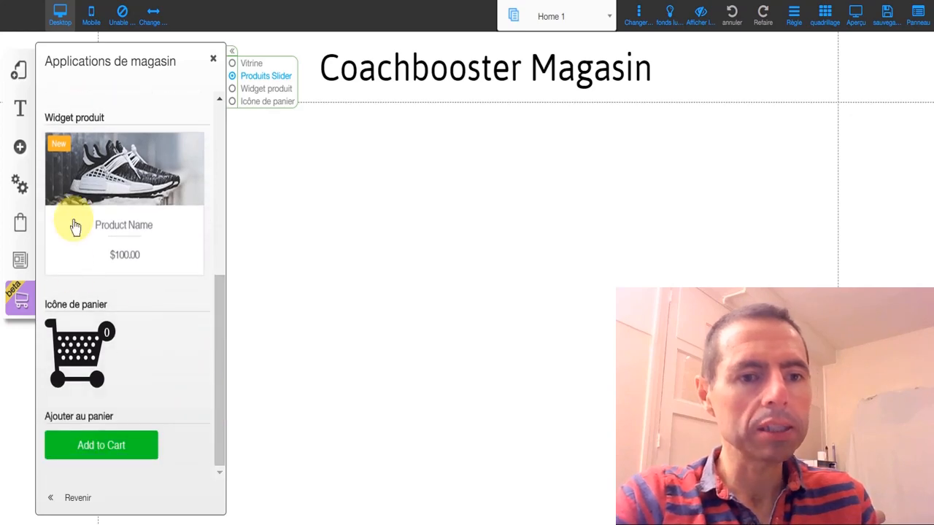
pyautogui.scroll(10, 219, 179)
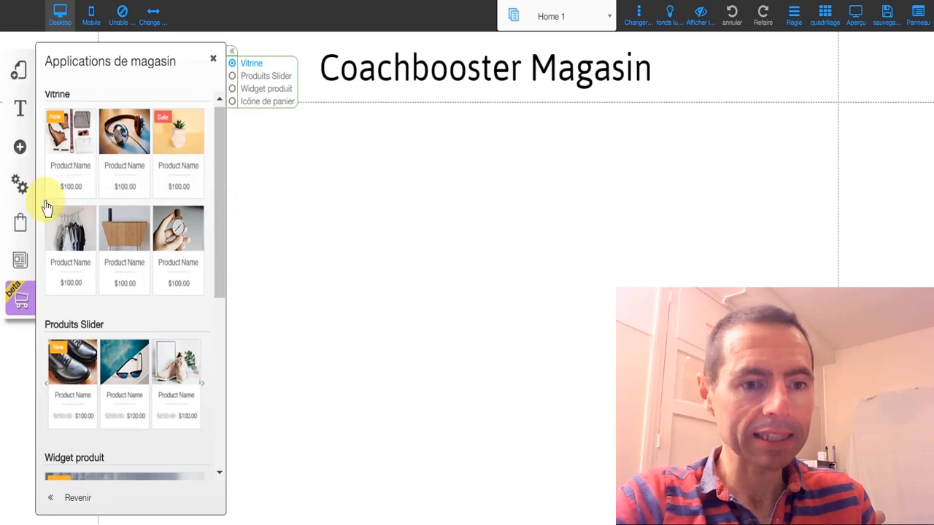
pyautogui.click(141, 179)
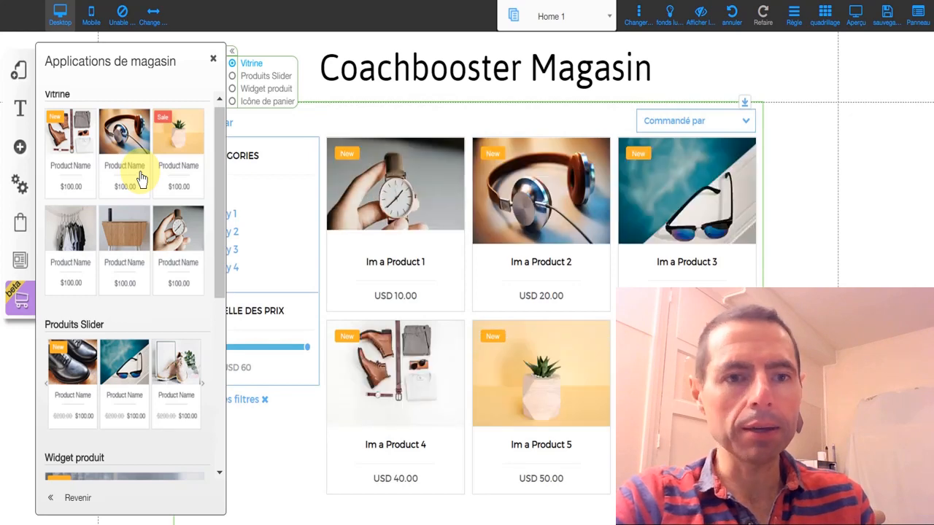
pyautogui.click(213, 62)
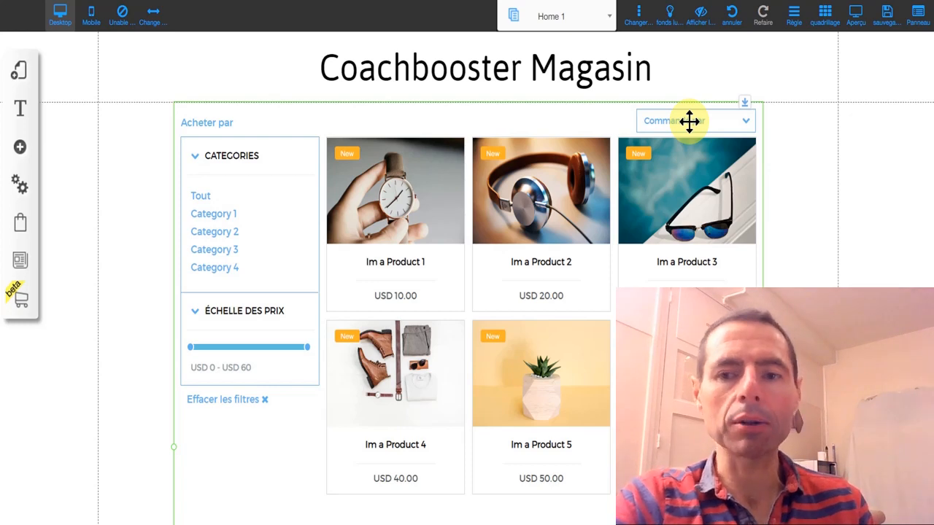
# - Preview the shop page, check the sorting list and the category filters, show all products again and return to editing
pyautogui.click(855, 16)
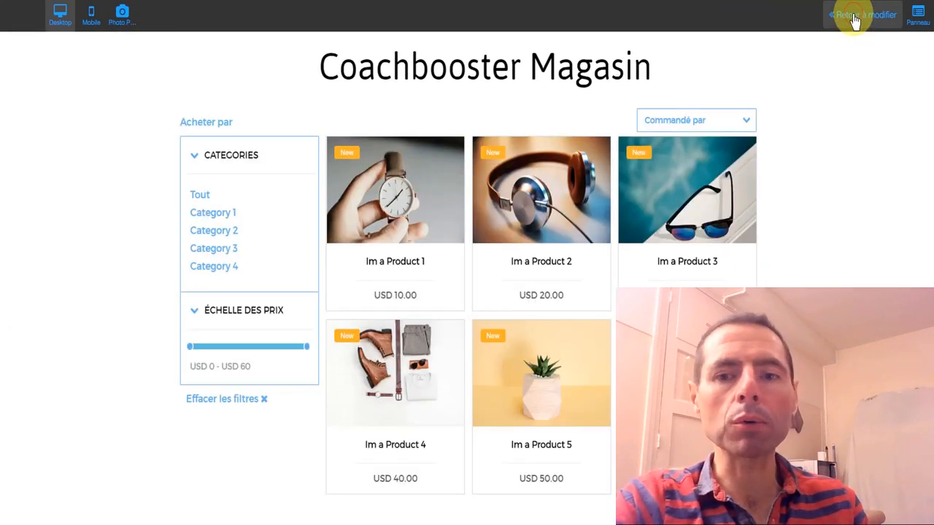
pyautogui.click(747, 121)
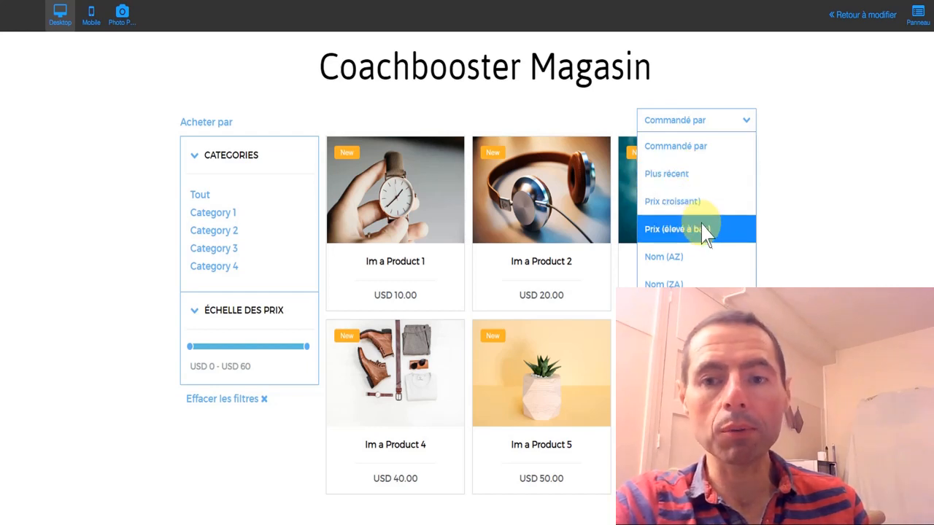
pyautogui.click(207, 211)
pyautogui.click(209, 214)
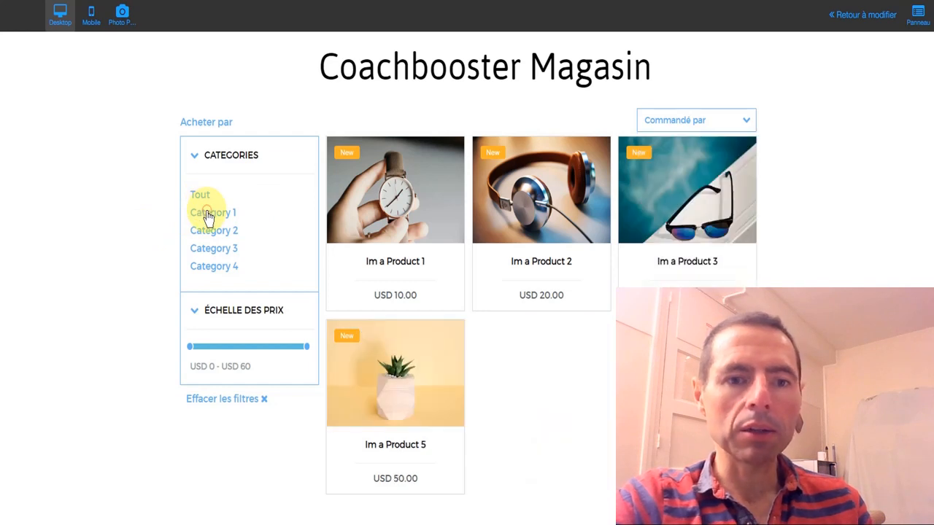
pyautogui.click(210, 232)
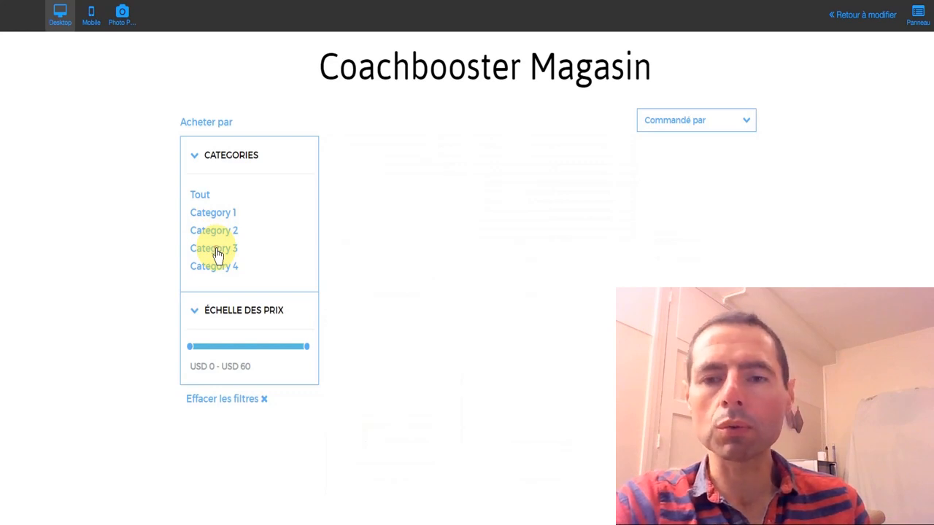
pyautogui.click(209, 272)
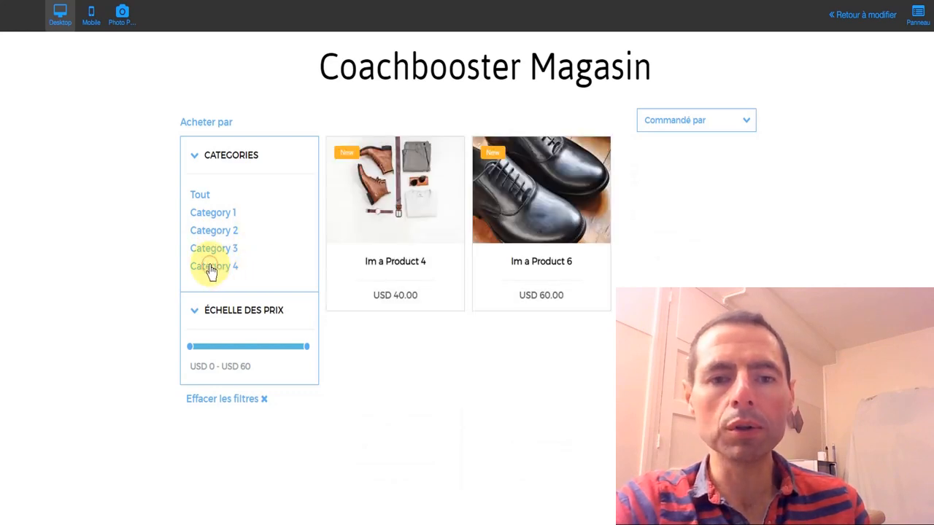
pyautogui.click(207, 197)
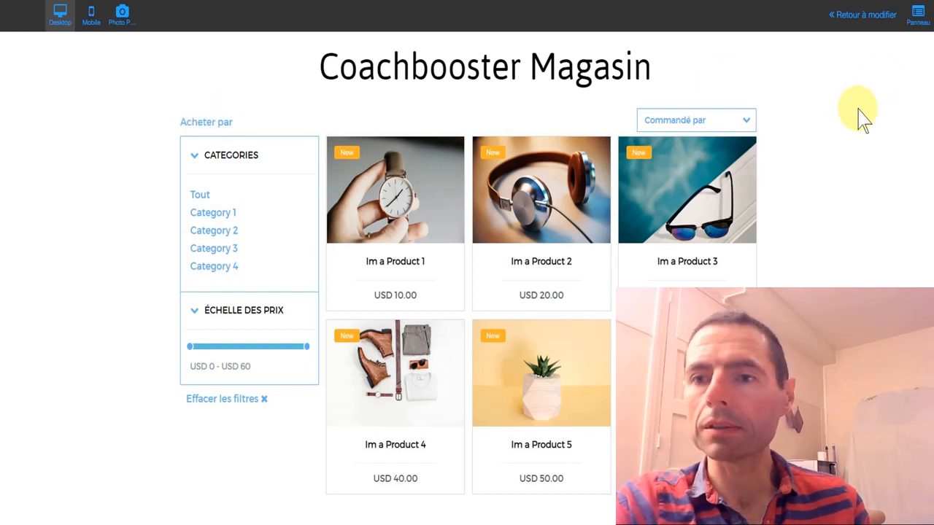
pyautogui.click(868, 25)
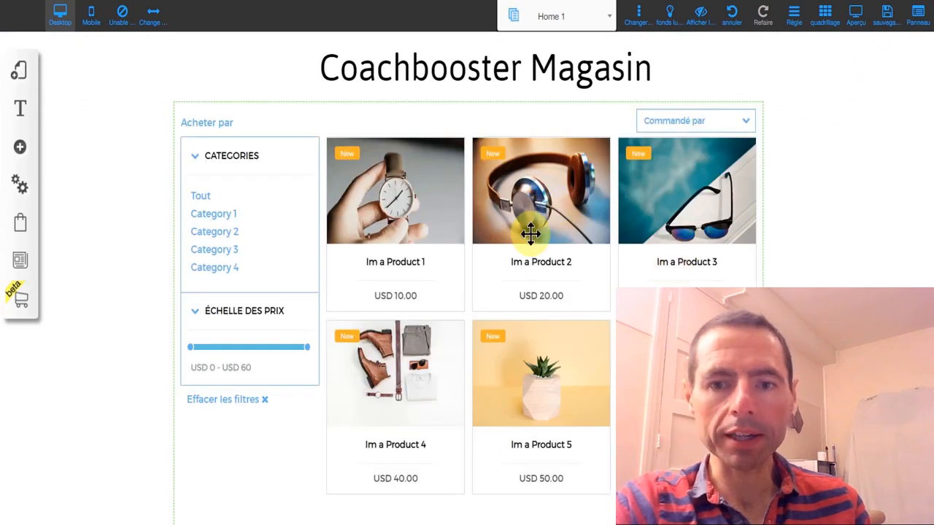
# - In the showcase's presentation settings, align the products to the left, set the image aspect to 16:9 and apply the changes
pyautogui.click(527, 222)
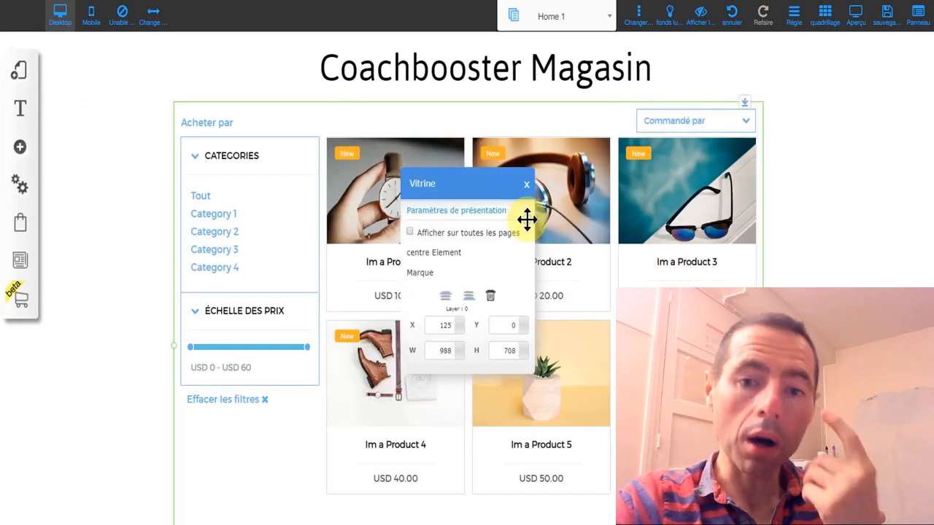
pyautogui.click(485, 213)
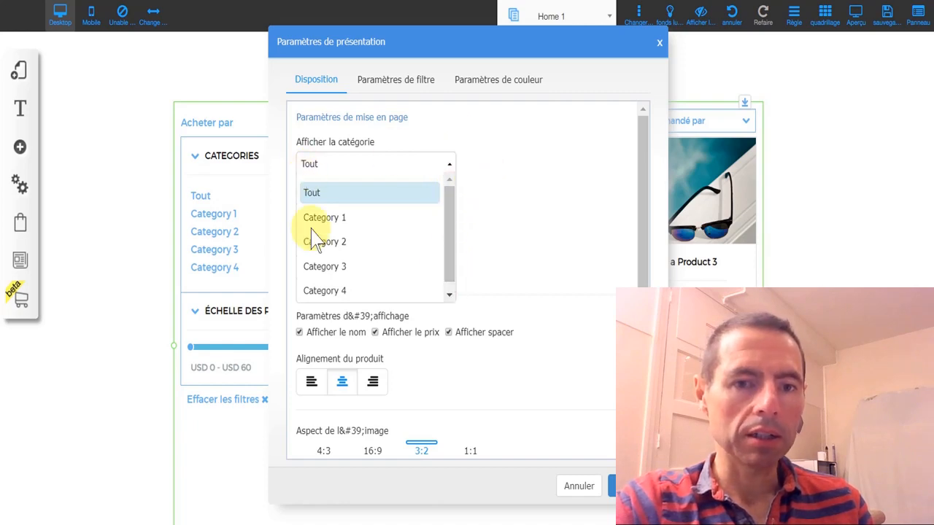
pyautogui.click(513, 197)
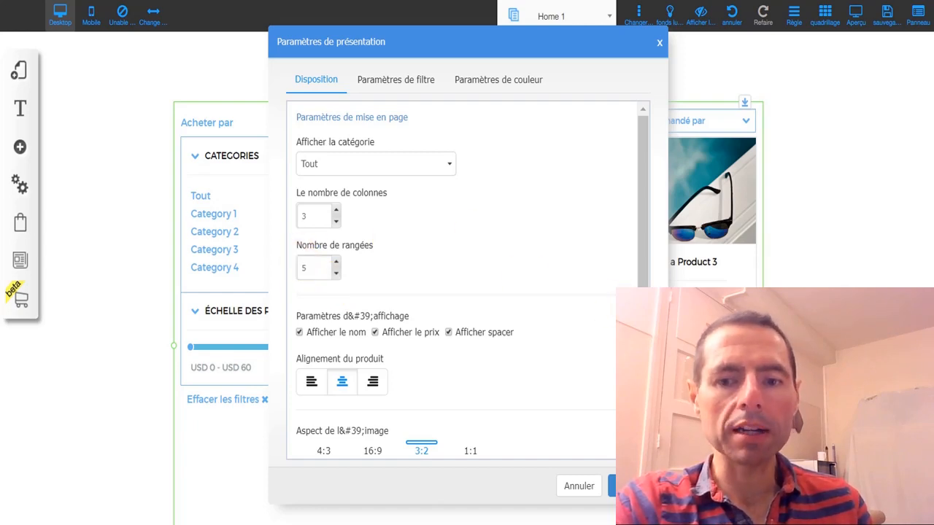
pyautogui.scroll(-3, 472, 278)
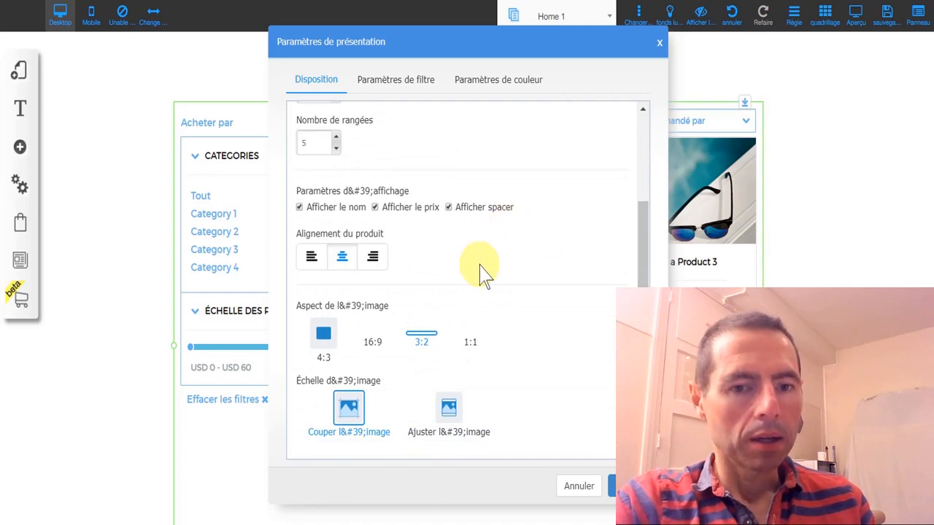
pyautogui.click(308, 258)
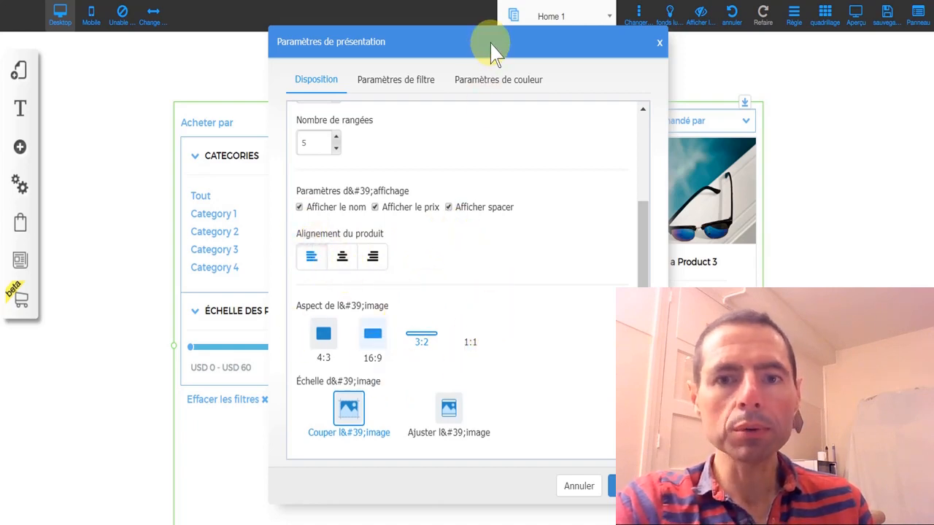
pyautogui.moveTo(490, 43); pyautogui.dragTo(380, 40)
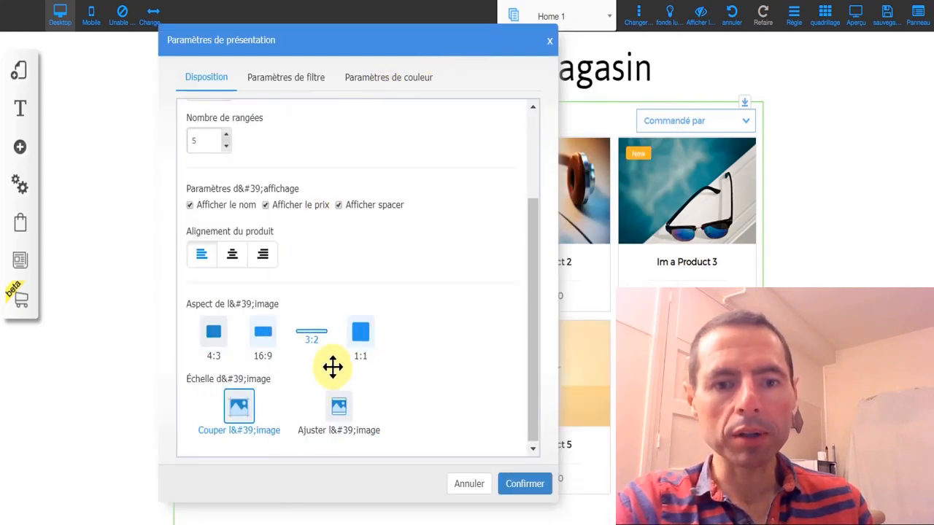
pyautogui.click(314, 332)
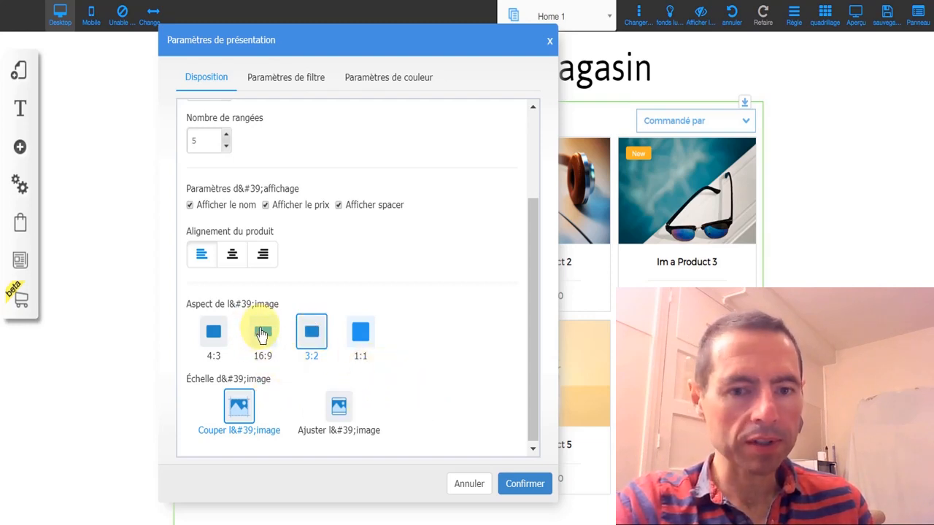
pyautogui.click(262, 333)
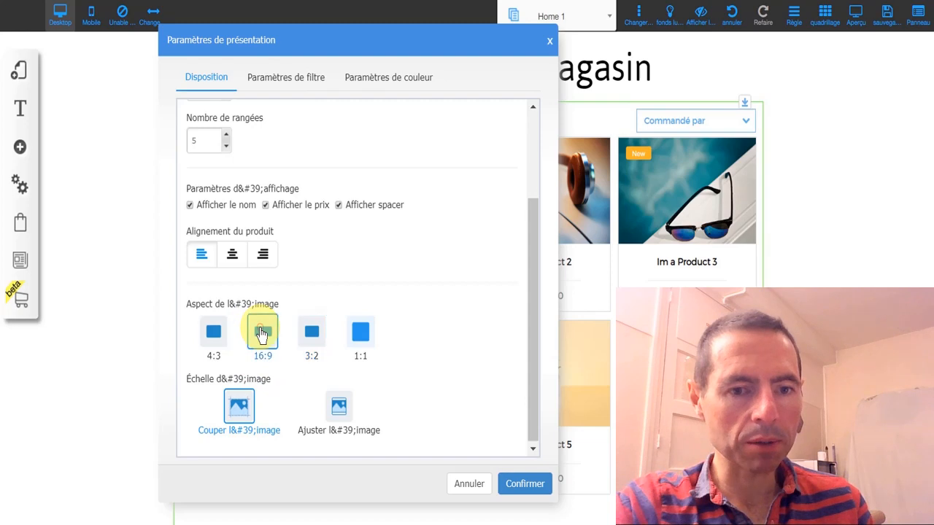
pyautogui.click(522, 484)
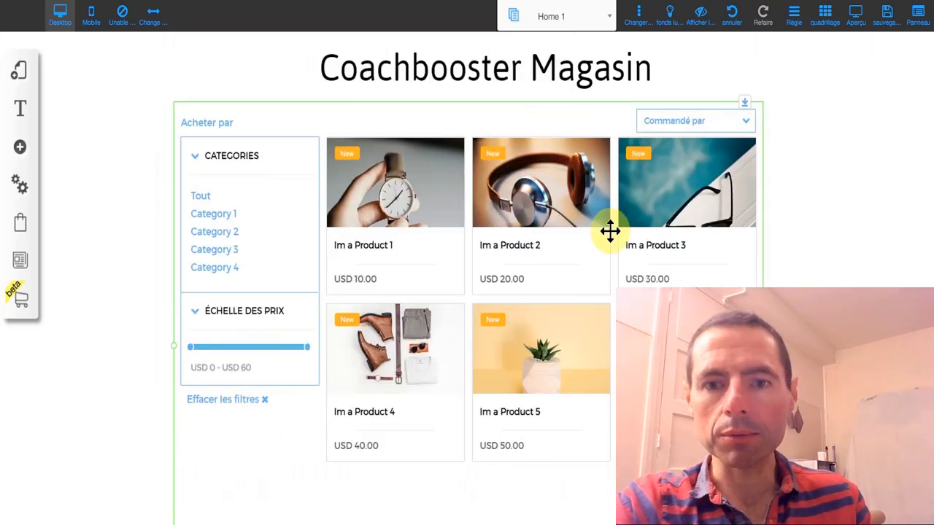
# - Reopen the showcase's presentation settings and set the image scale to Ajuster l'image
pyautogui.click(547, 206)
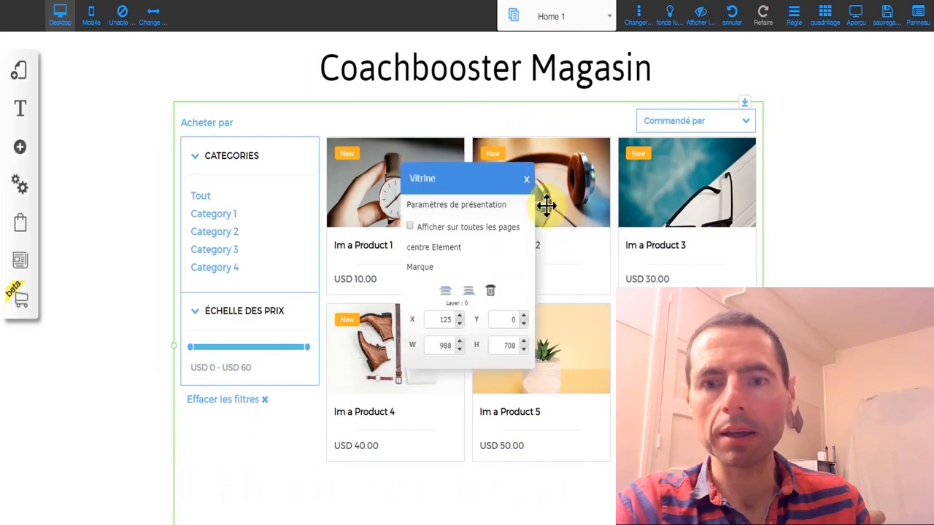
pyautogui.click(454, 207)
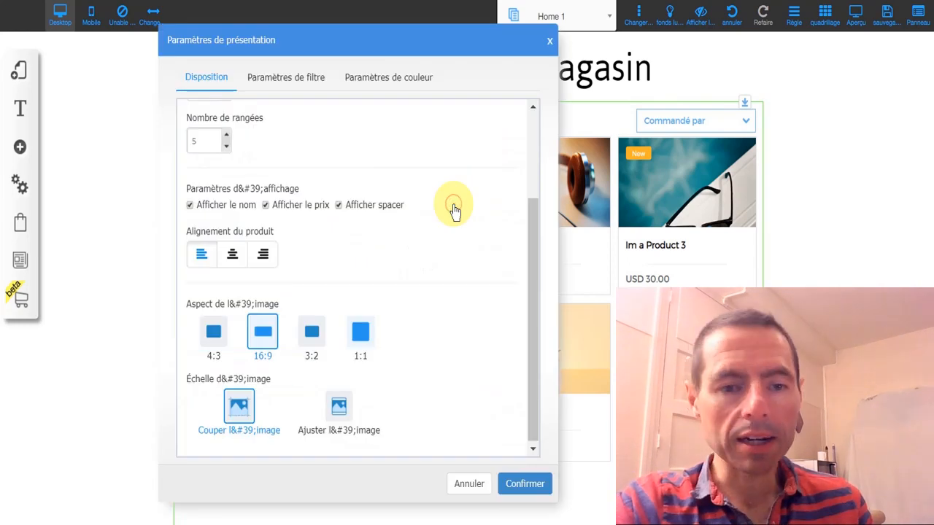
pyautogui.click(339, 406)
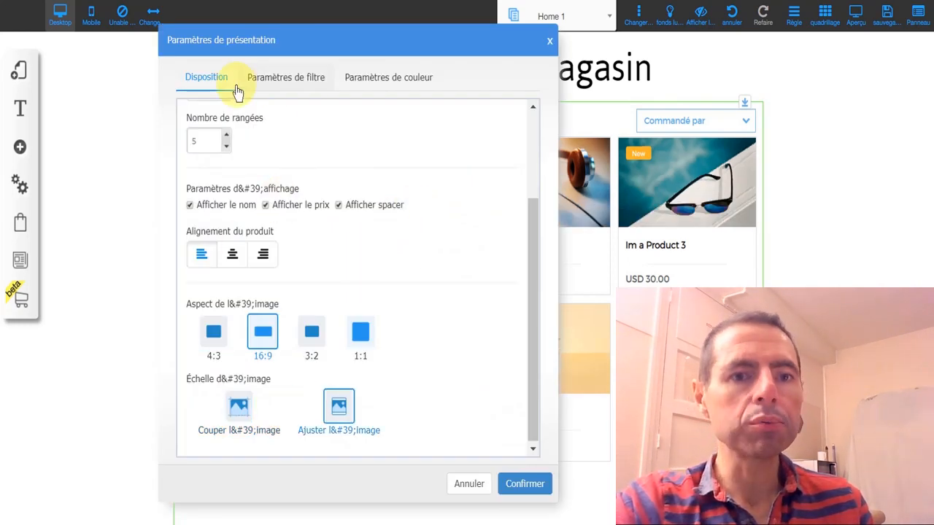
# - Examine the showcase's filter settings, testing the Plus récent sorting option and leaving it enabled
pyautogui.click(290, 82)
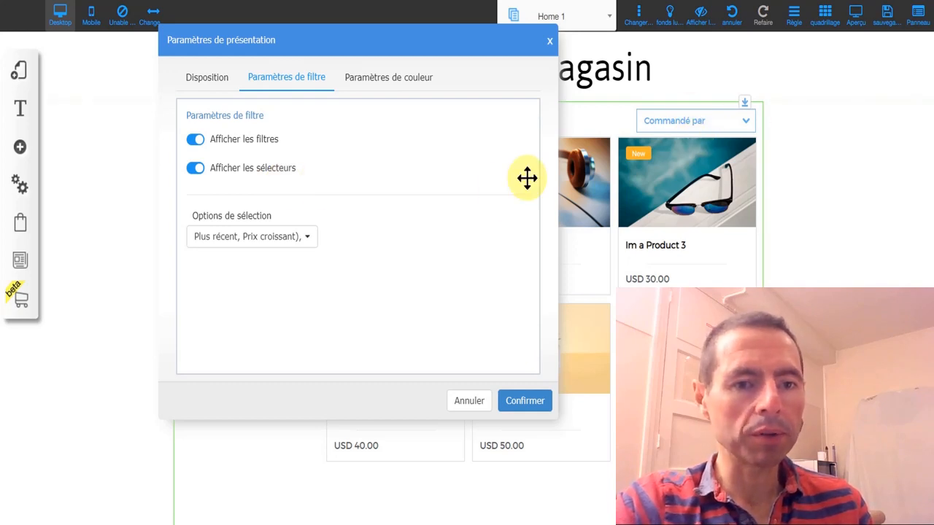
pyautogui.click(311, 240)
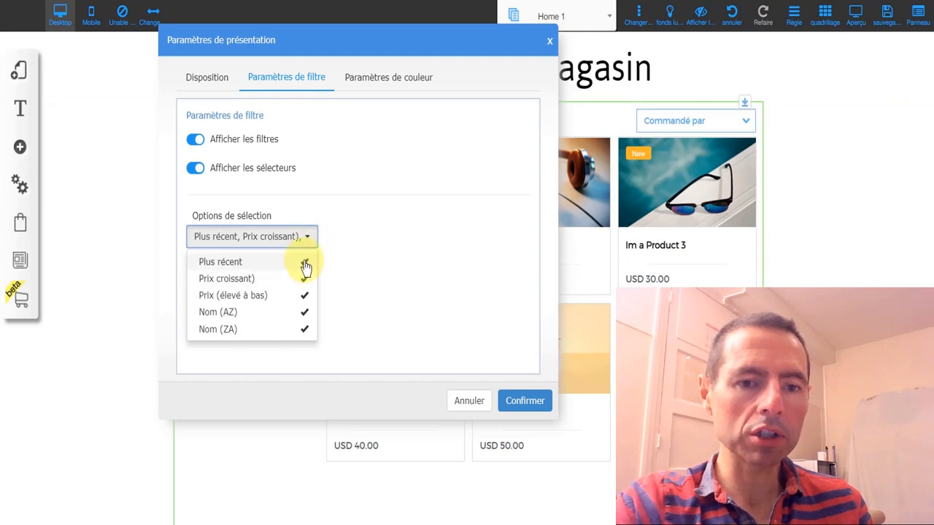
pyautogui.click(304, 264)
pyautogui.click(305, 264)
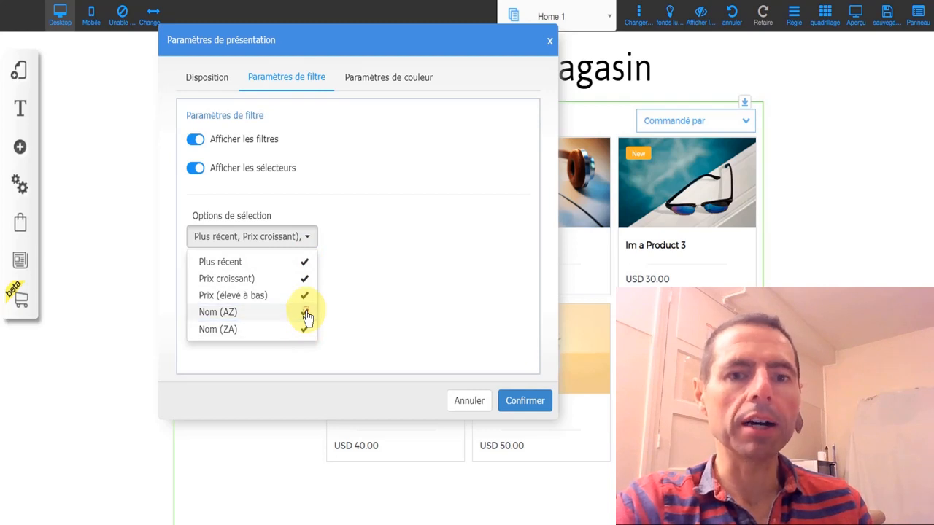
pyautogui.click(378, 150)
# - Examine the showcase's colour and font settings for the filter, the displayed products and the sort selector
pyautogui.click(391, 81)
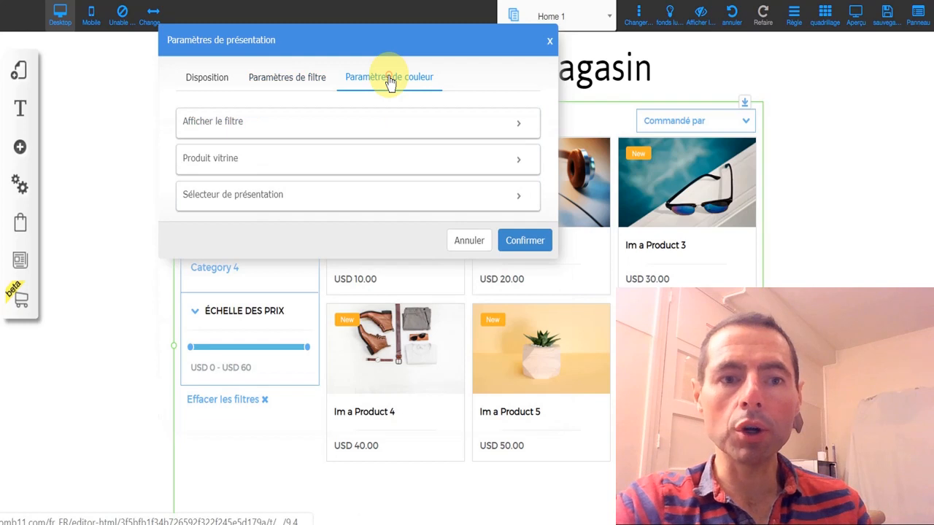
pyautogui.click(519, 130)
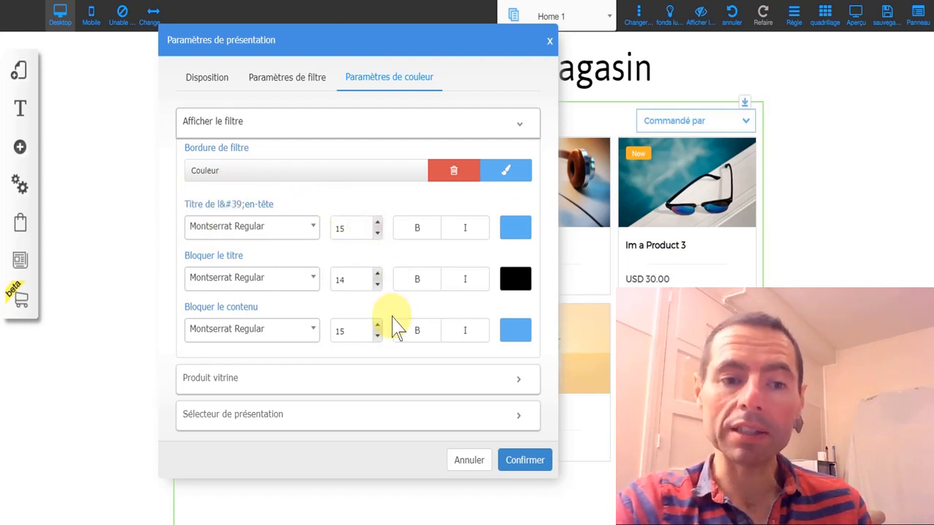
pyautogui.click(526, 383)
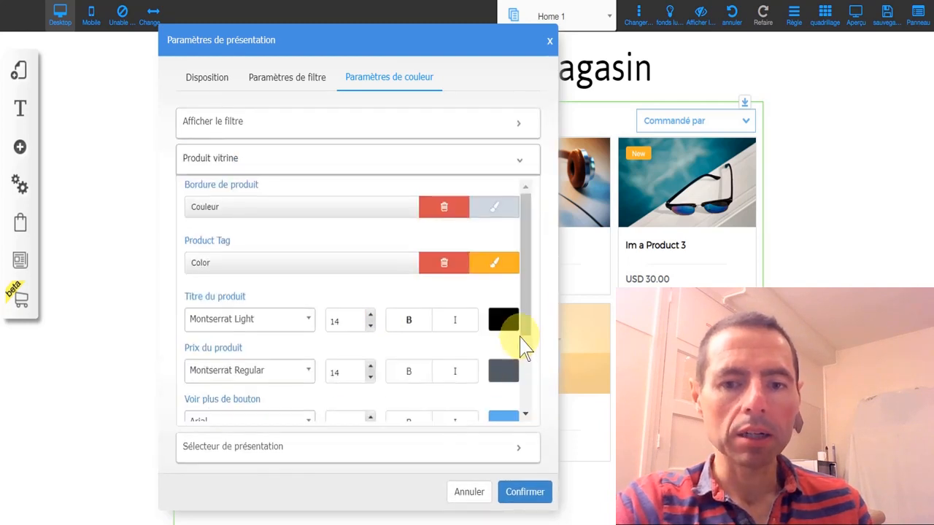
pyautogui.scroll(-2, 530, 361)
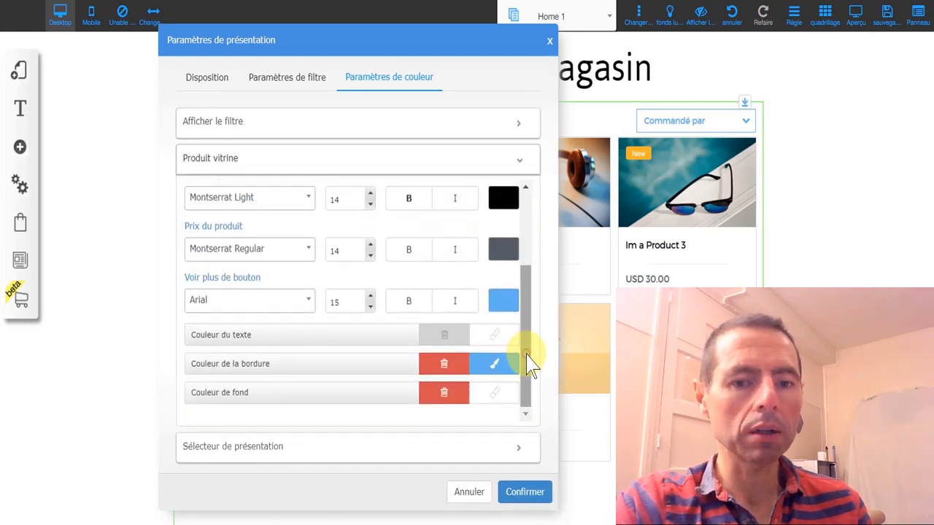
pyautogui.click(516, 448)
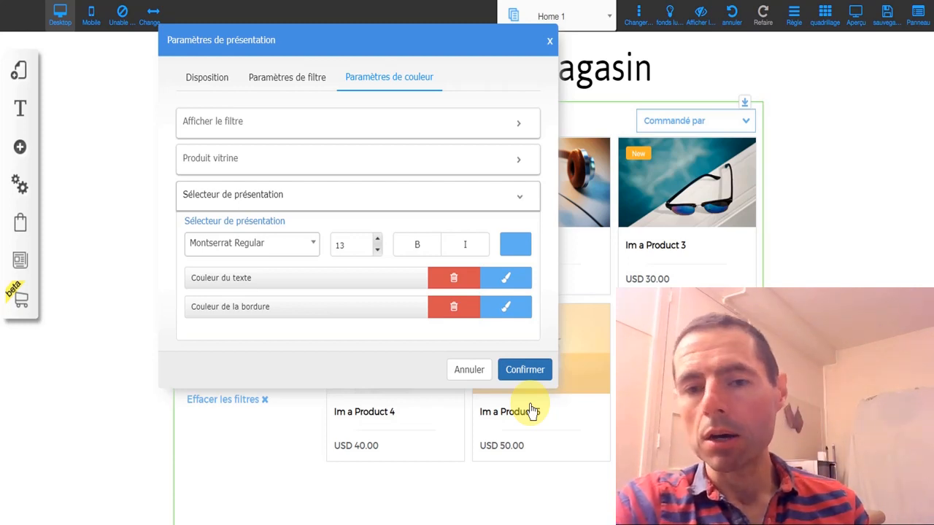
# - Confirm the showcase's presentation settings and open the Magasin layout's Showcase Page
pyautogui.click(520, 376)
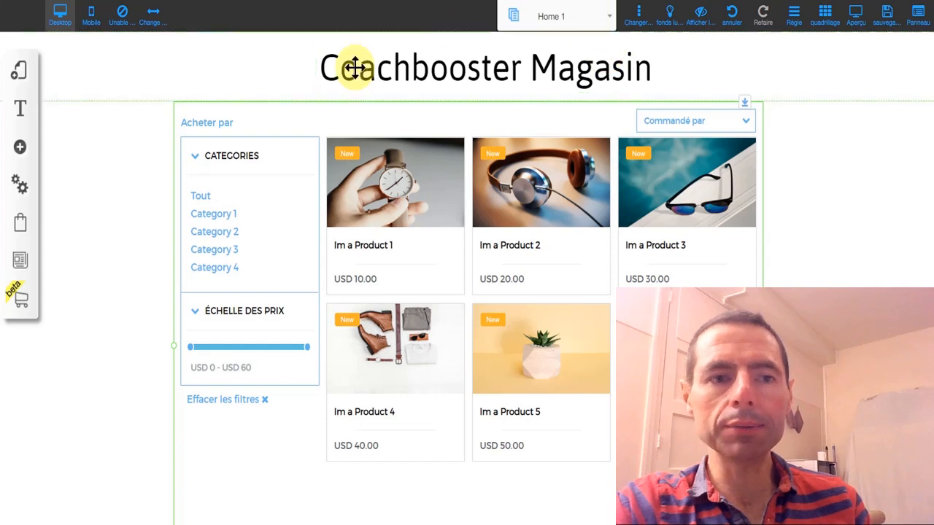
pyautogui.click(13, 77)
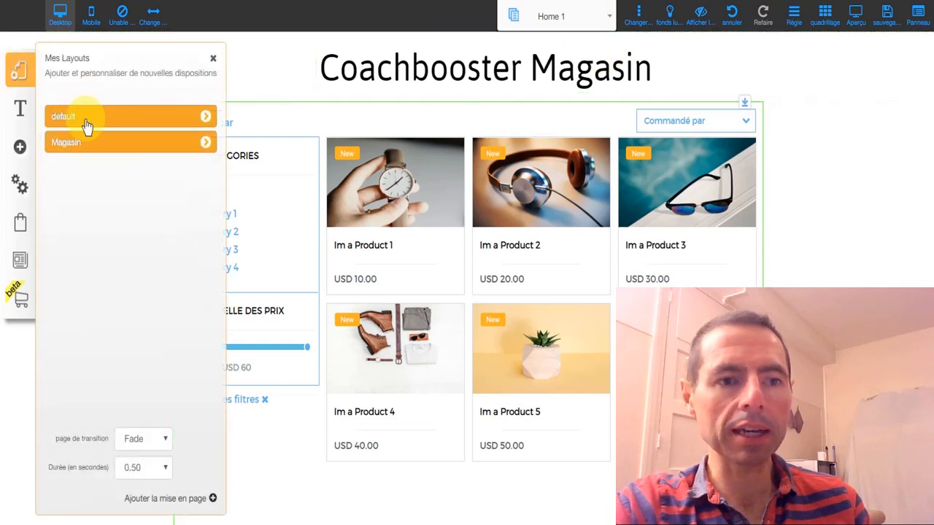
pyautogui.click(206, 142)
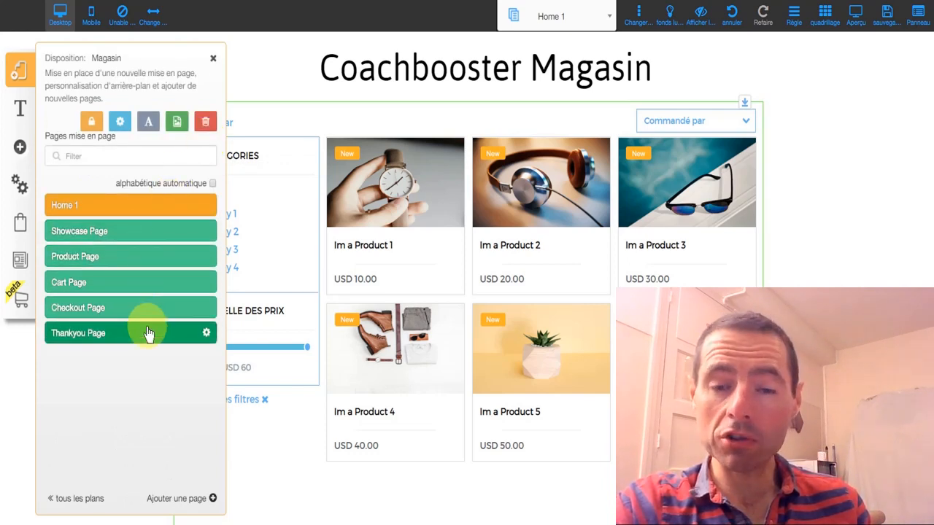
pyautogui.click(173, 238)
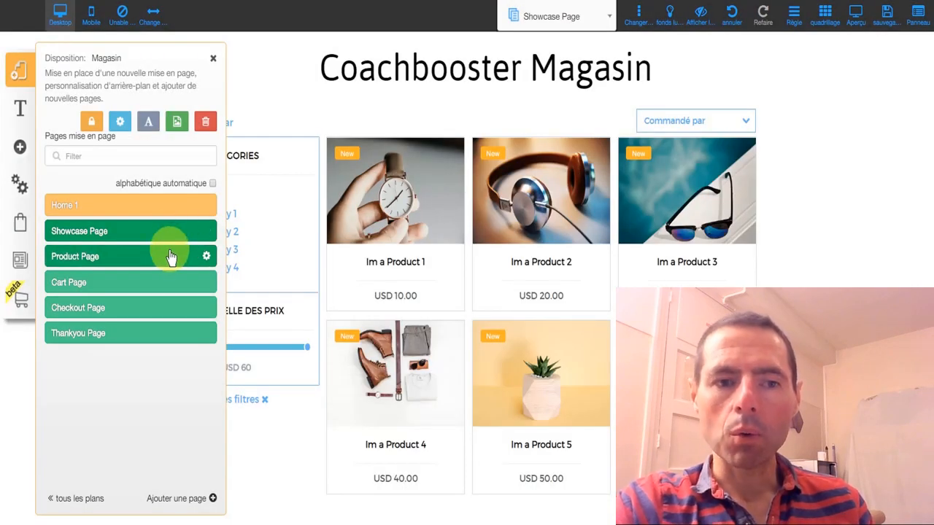
# - Open the Product Page and view its name, address and search-engine settings
pyautogui.click(171, 256)
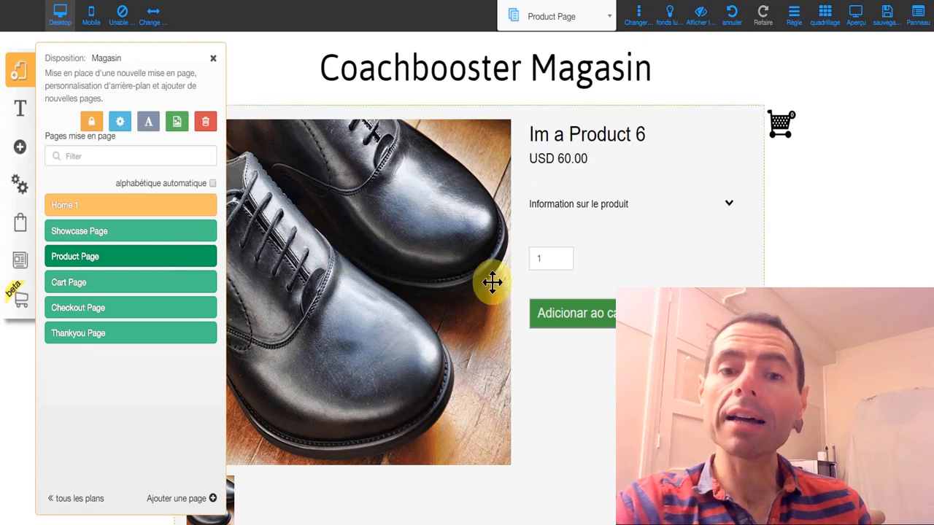
pyautogui.click(206, 259)
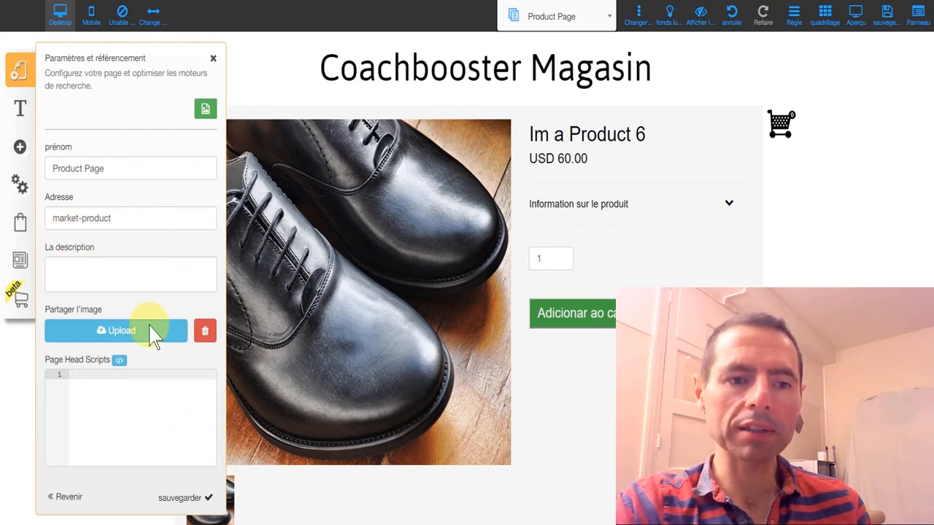
pyautogui.click(212, 60)
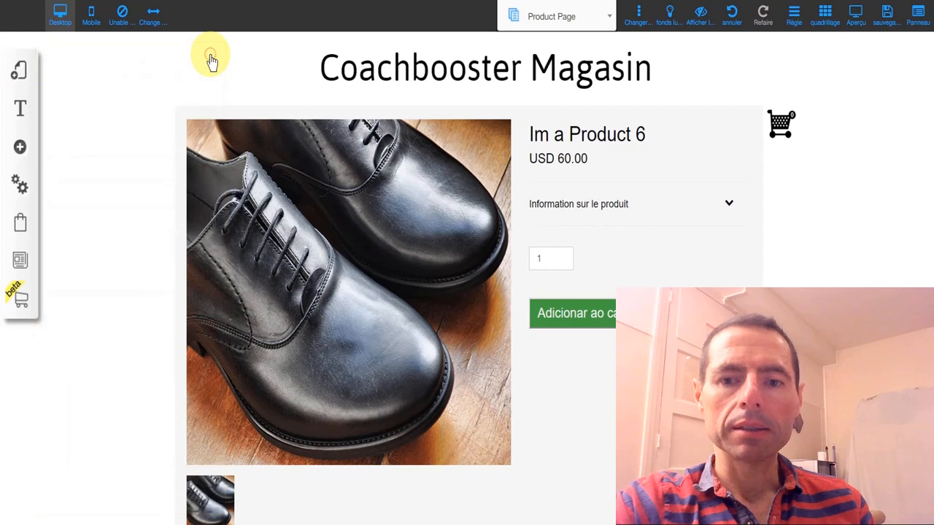
# - Try the Thème 8 layout on the product block and view how the product page is arranged
pyautogui.click(642, 237)
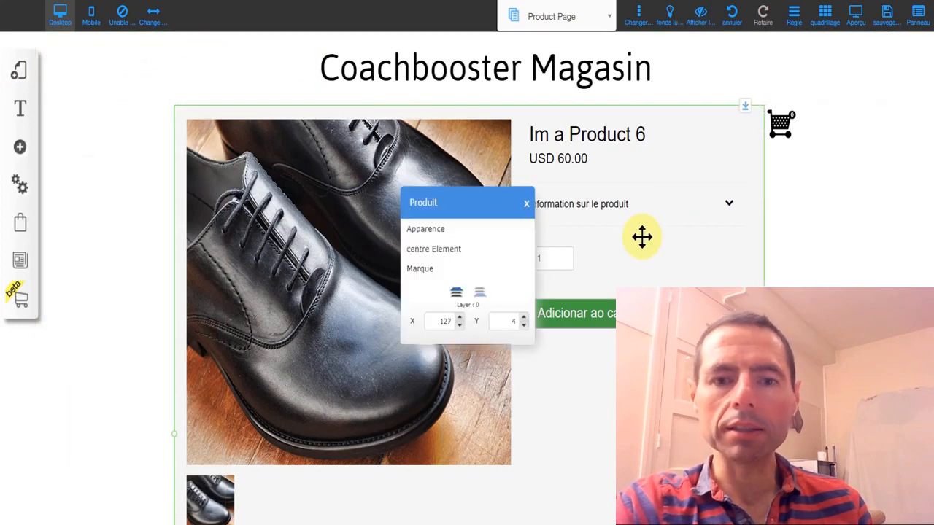
pyautogui.click(442, 231)
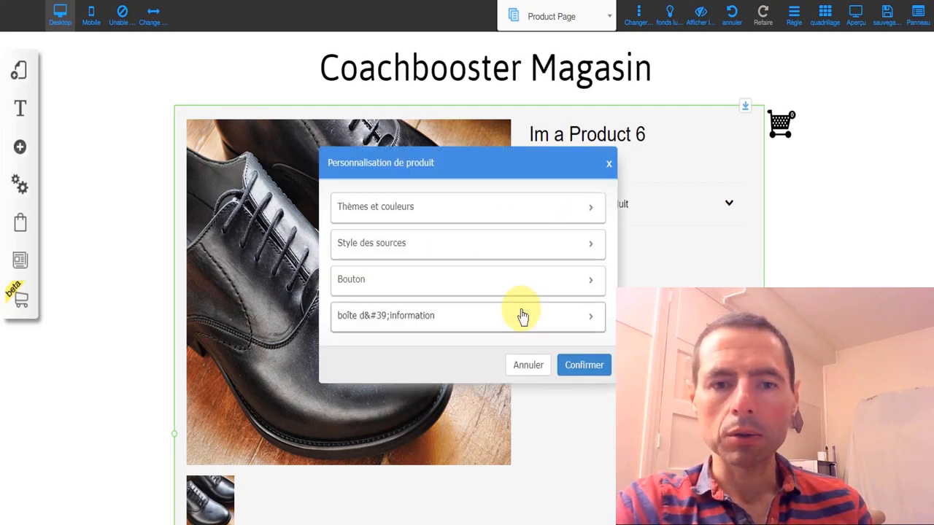
pyautogui.click(585, 211)
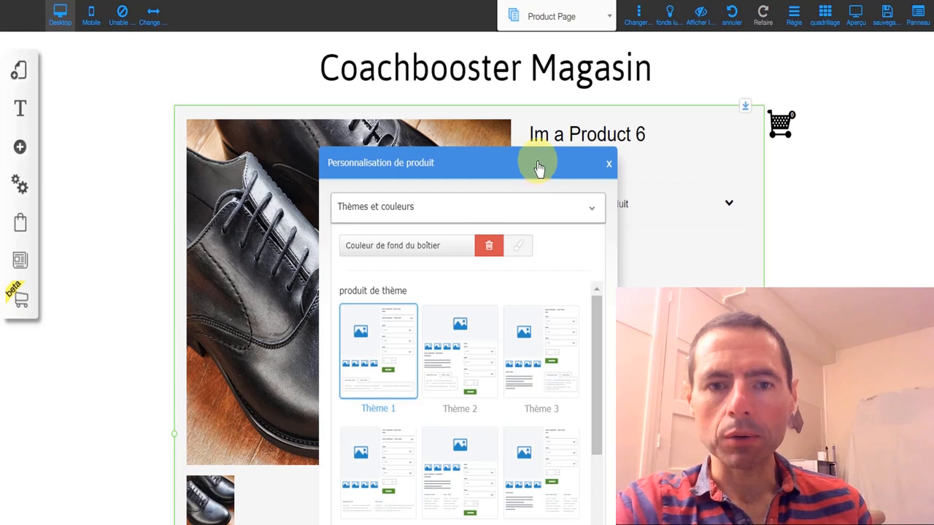
pyautogui.moveTo(537, 168); pyautogui.dragTo(430, 69)
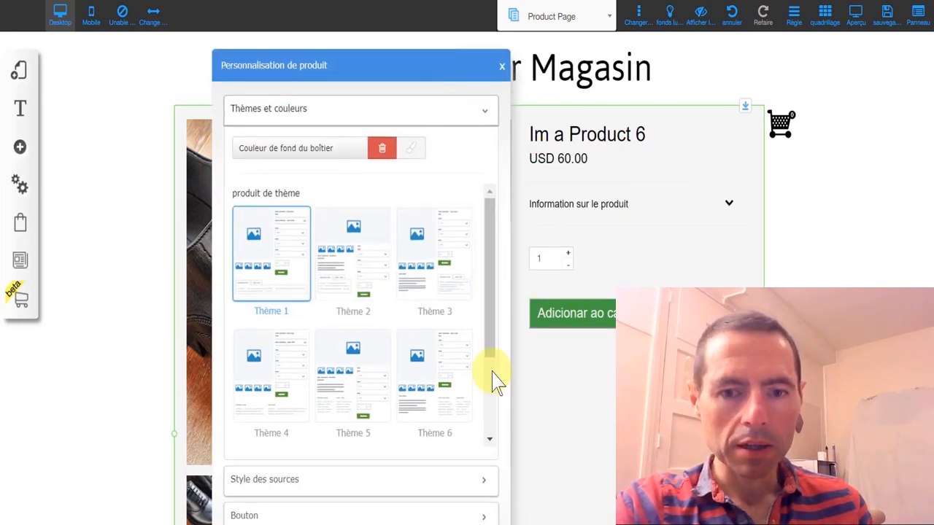
pyautogui.scroll(-2, 495, 379)
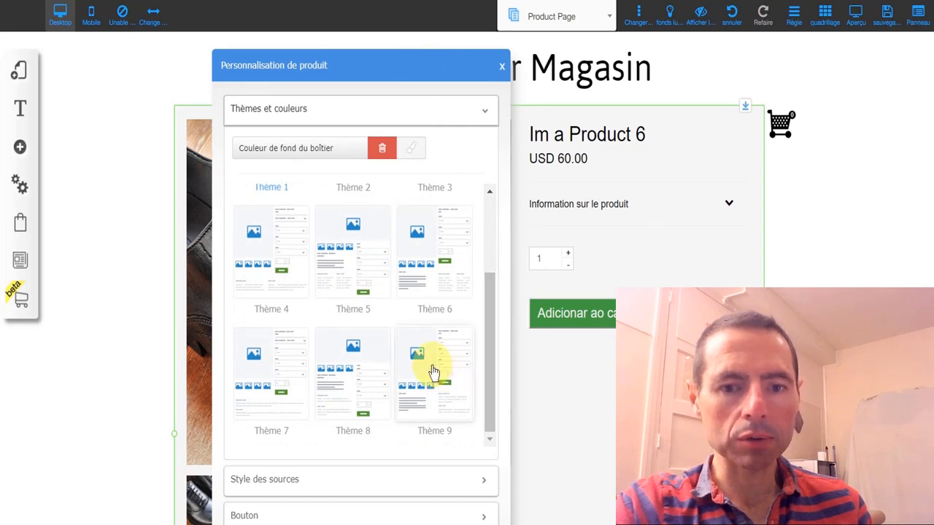
pyautogui.click(356, 363)
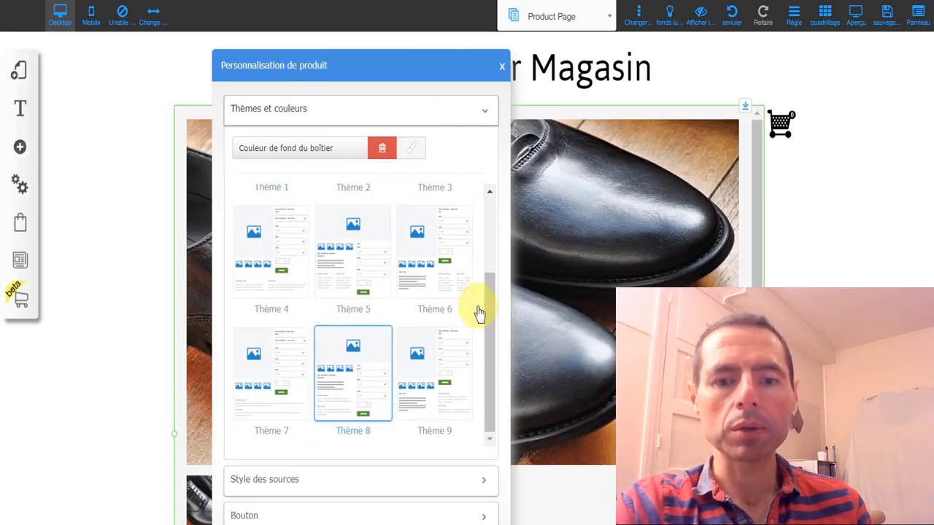
pyautogui.click(502, 67)
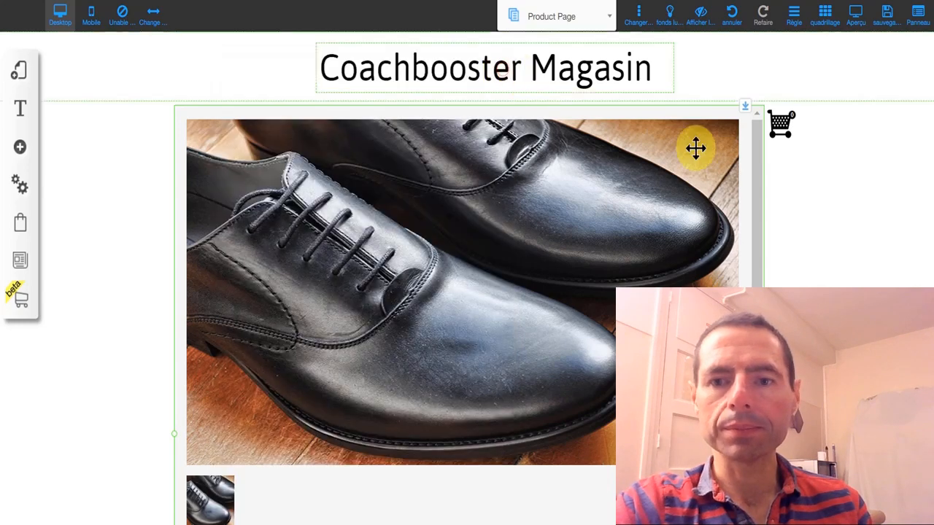
pyautogui.scroll(-5, 467, 278)
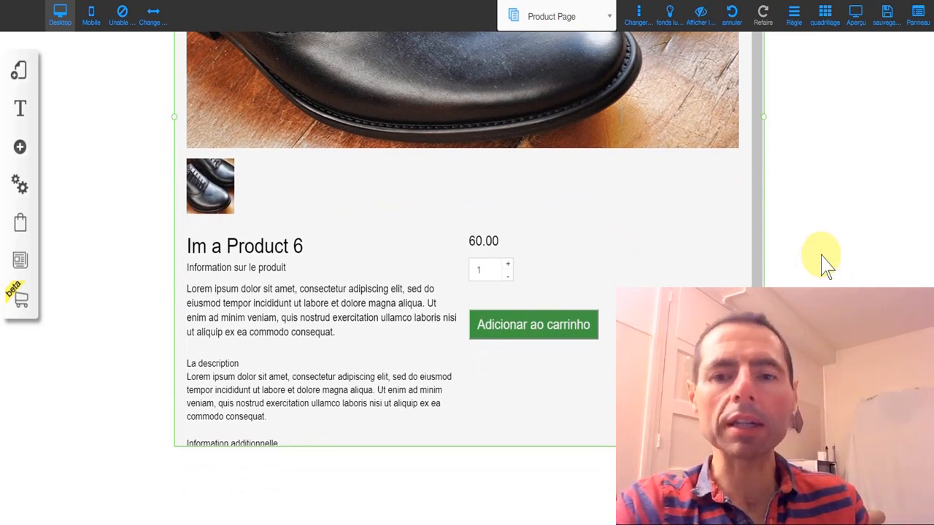
# - Reopen the product block's appearance settings and set the product theme to Thème 3
pyautogui.click(490, 113)
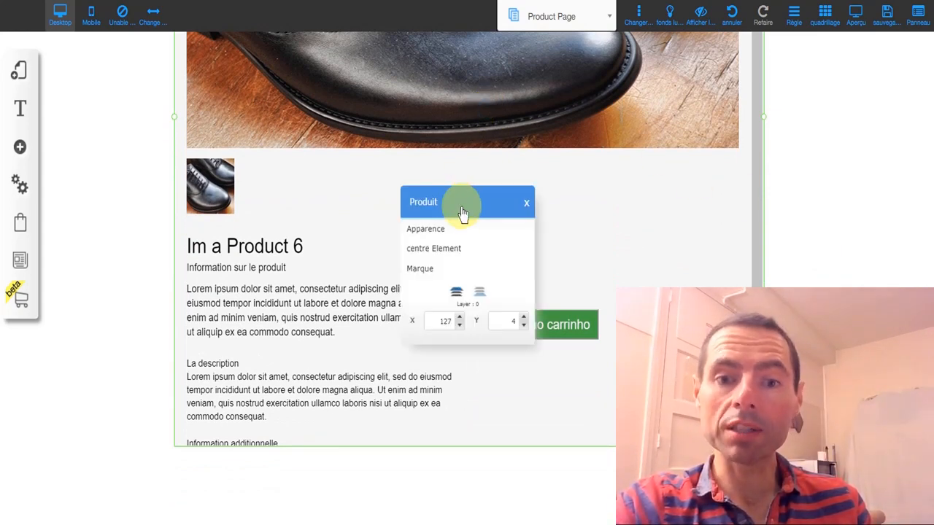
pyautogui.click(460, 232)
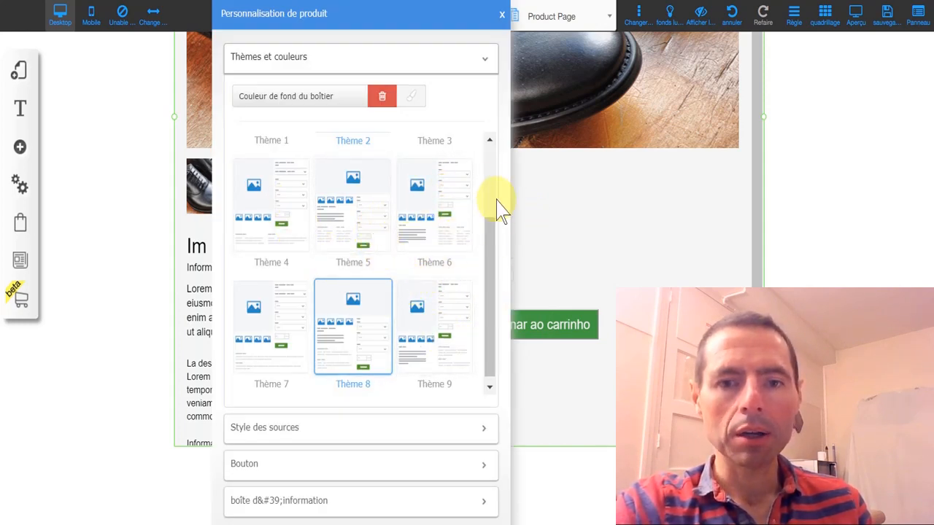
pyautogui.scroll(2, 495, 193)
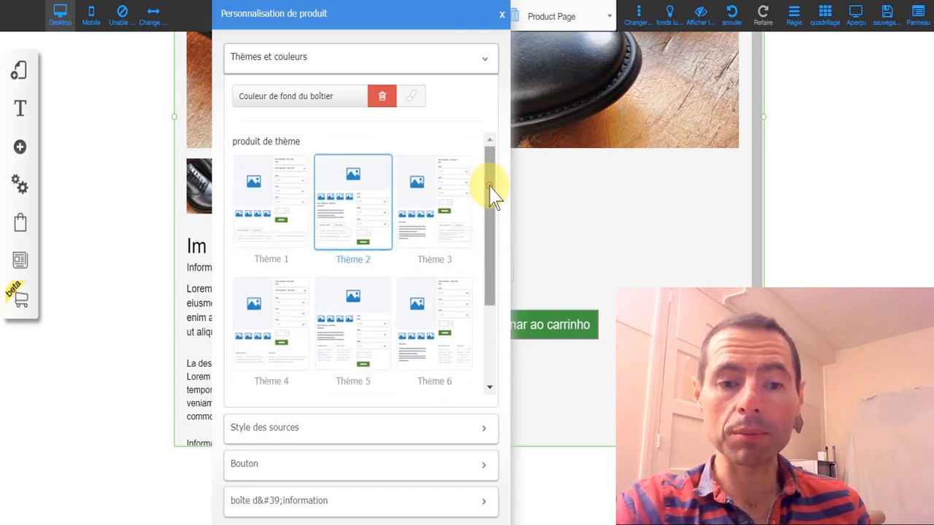
pyautogui.click(426, 202)
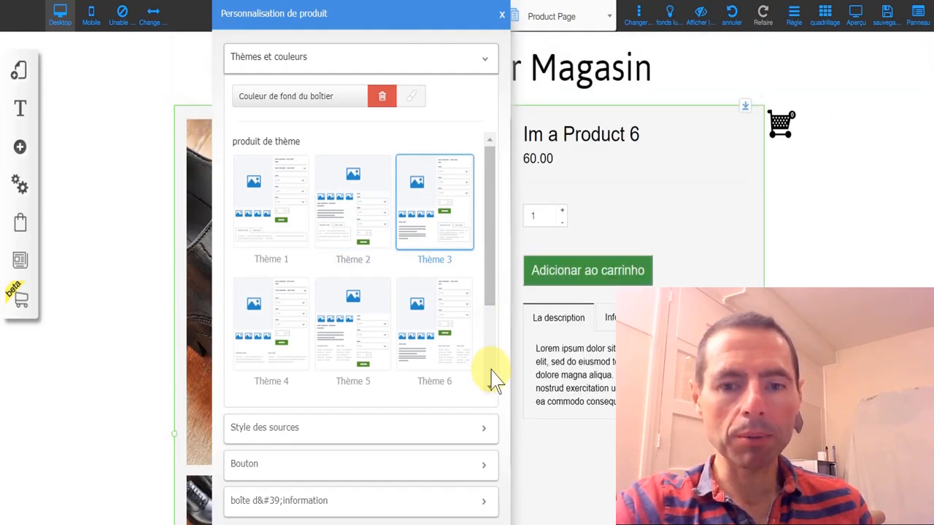
pyautogui.scroll(-2, 493, 378)
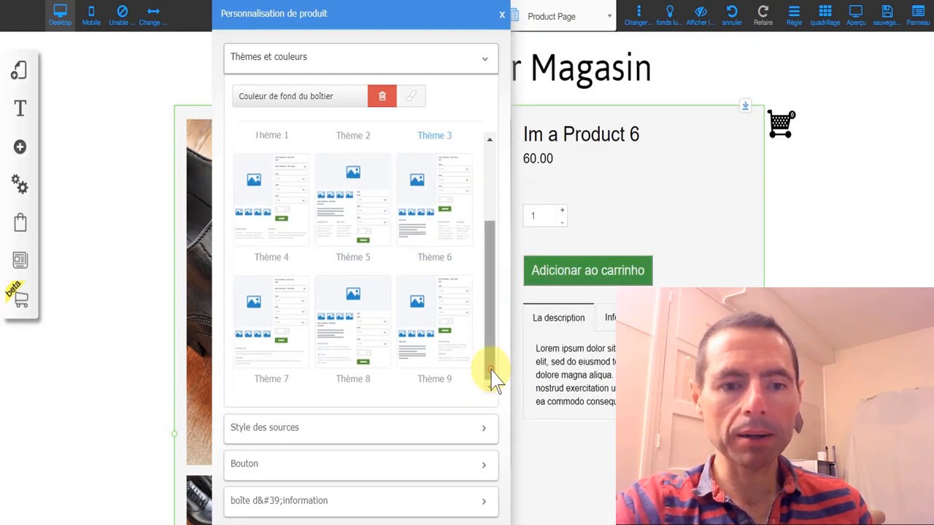
# - Examine the product block's font styles, purchase button and information box settings
pyautogui.click(486, 436)
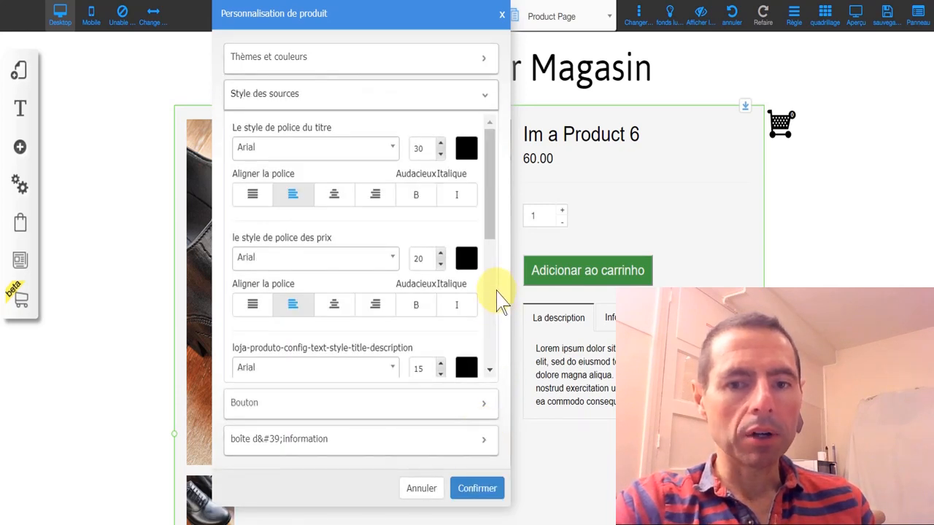
pyautogui.scroll(-1, 496, 313)
pyautogui.scroll(-3, 493, 313)
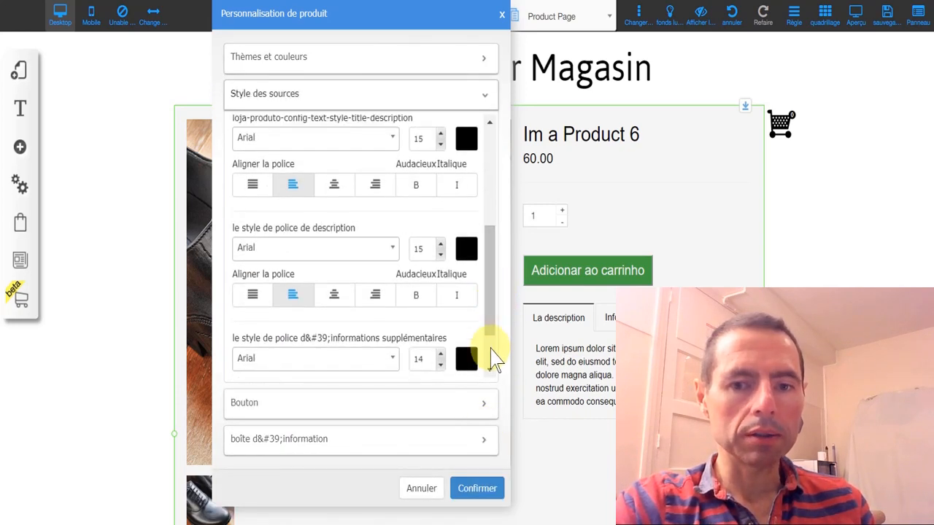
pyautogui.scroll(-1, 494, 361)
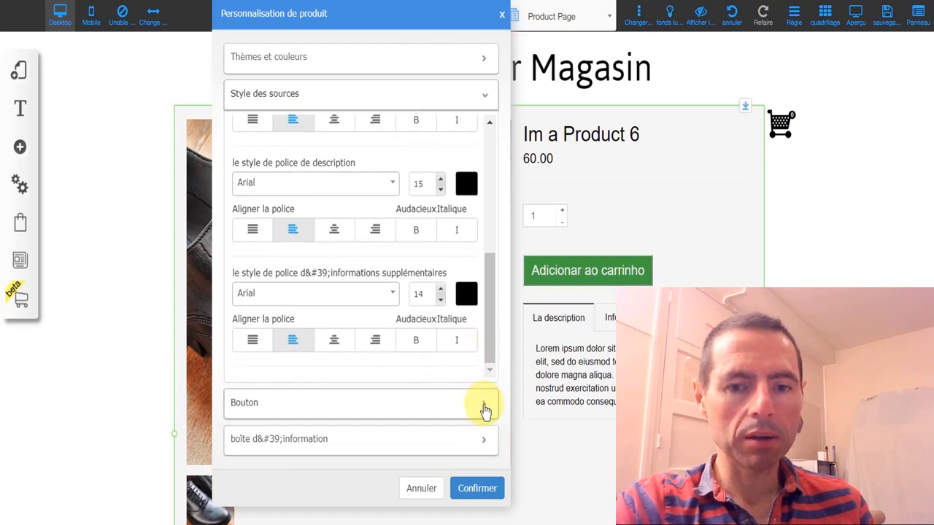
pyautogui.click(485, 408)
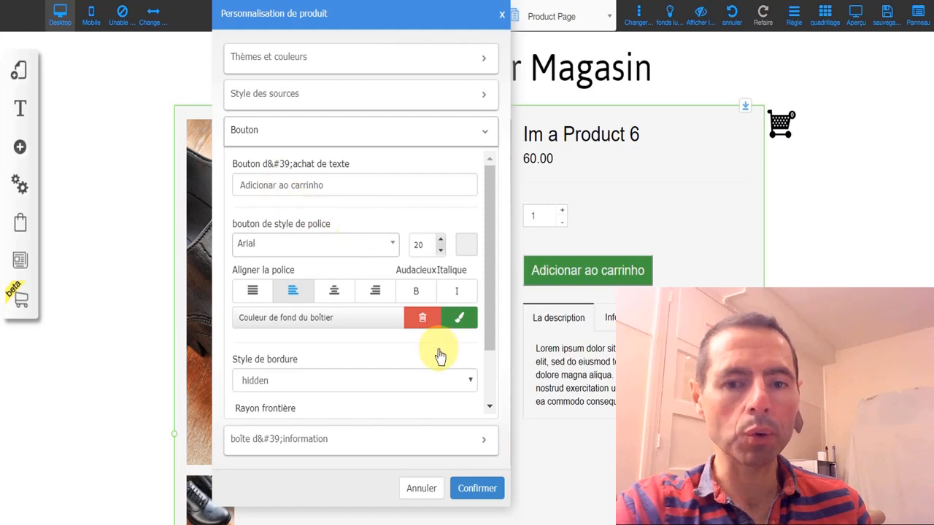
pyautogui.click(489, 445)
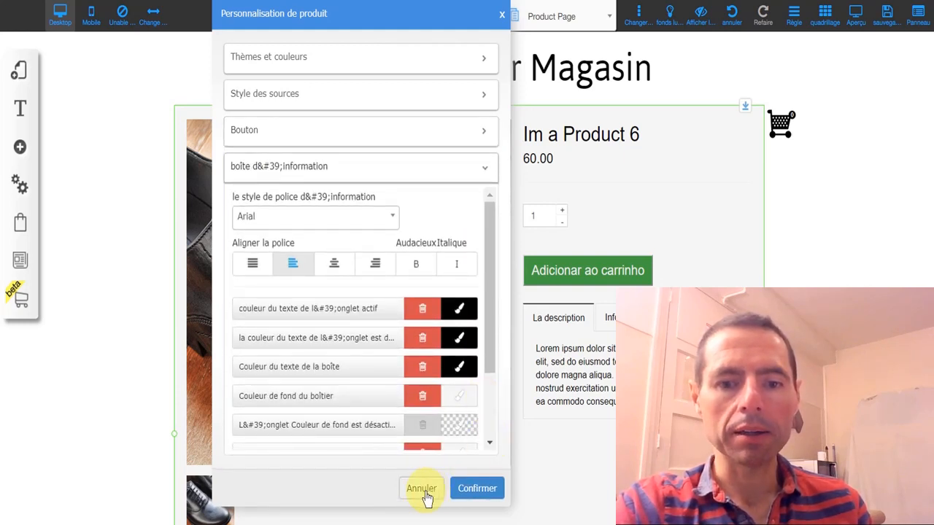
# - Confirm the product customization and check the whole product page layout
pyautogui.click(462, 490)
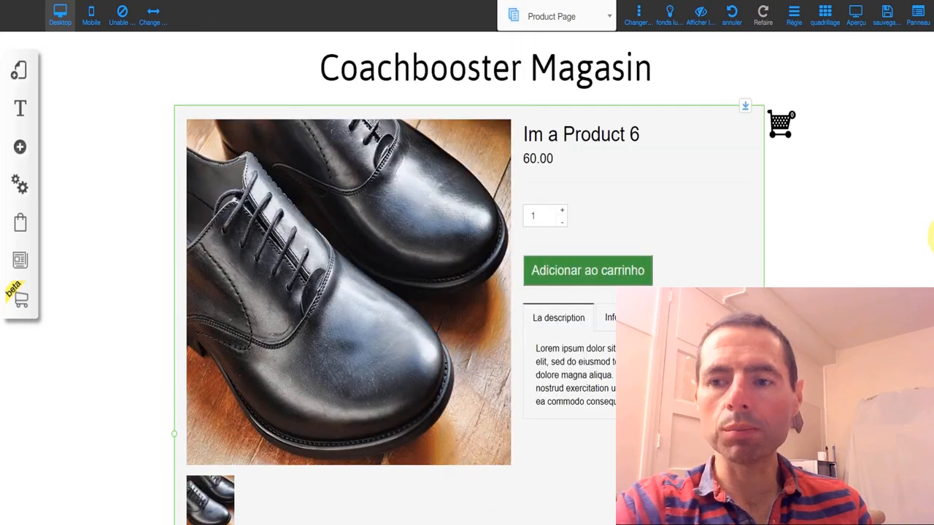
pyautogui.scroll(-5, 467, 277)
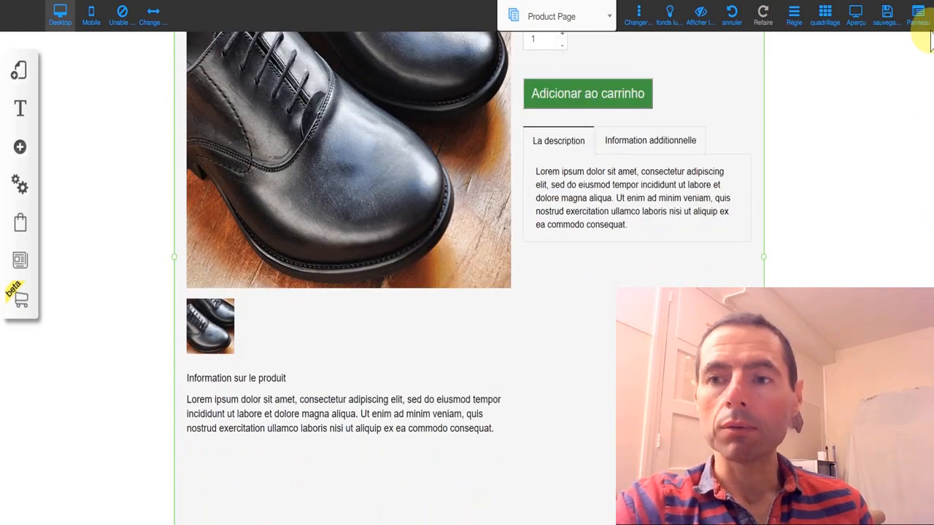
pyautogui.scroll(5, 931, 41)
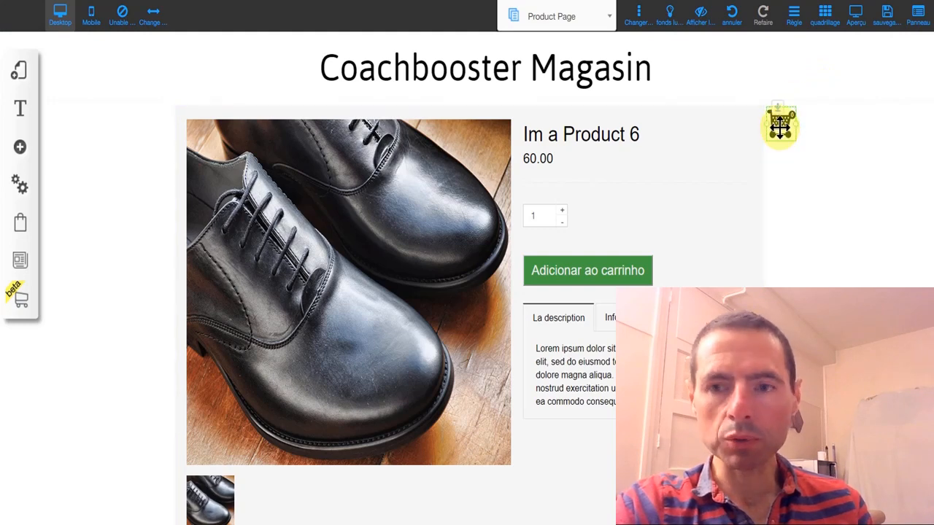
# - Examine the cart icon's style, colour and font options, leaving them as they are
pyautogui.click(779, 127)
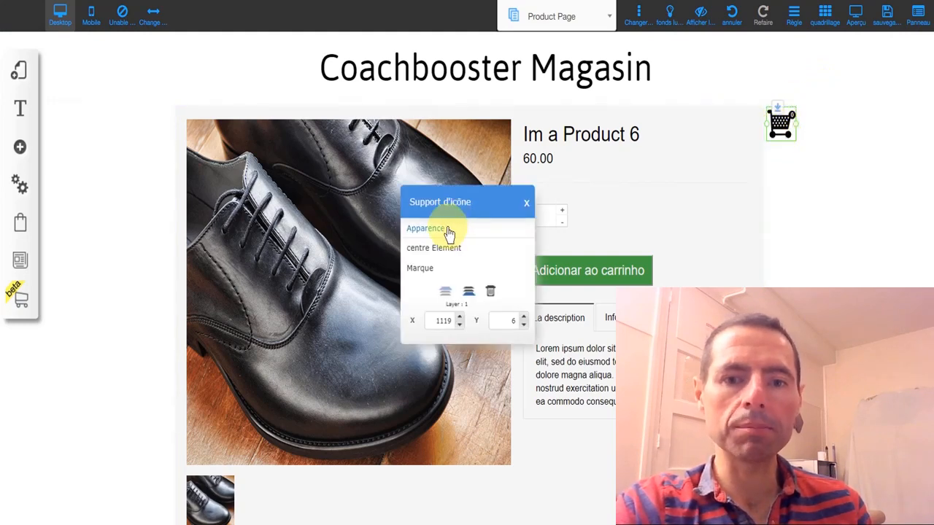
pyautogui.click(449, 232)
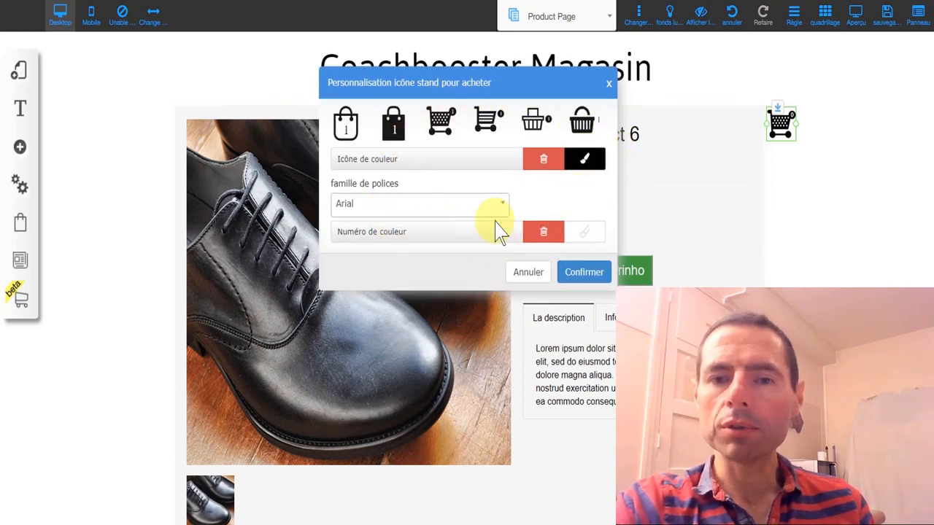
pyautogui.click(533, 281)
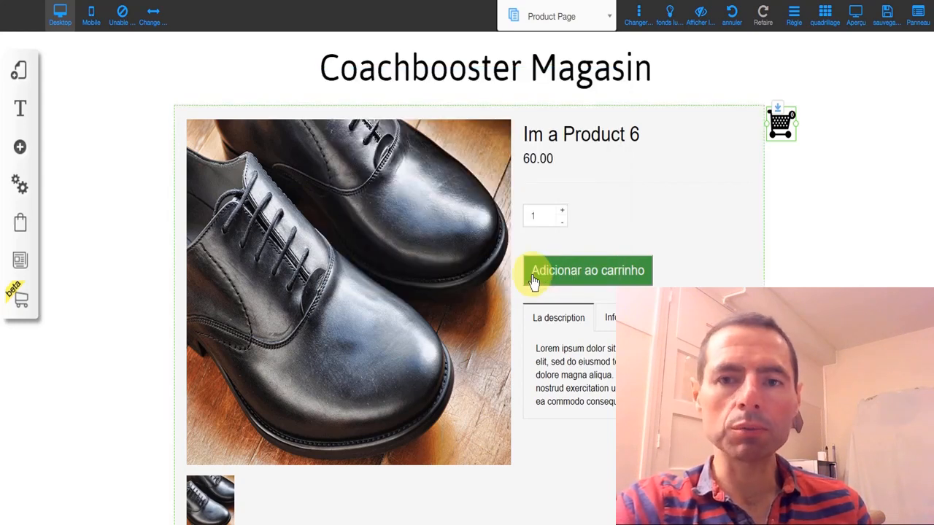
# - Open the Cart Page of the Magasin layout
pyautogui.click(18, 75)
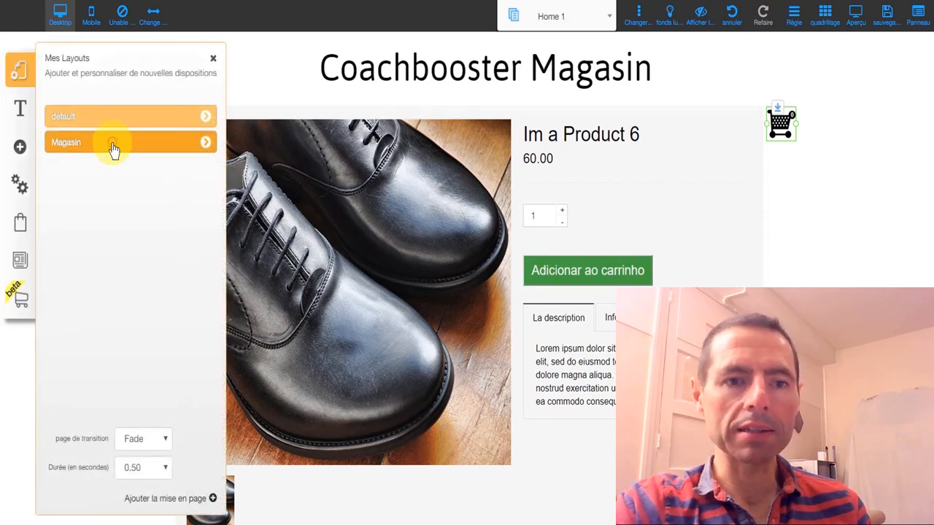
pyautogui.click(113, 149)
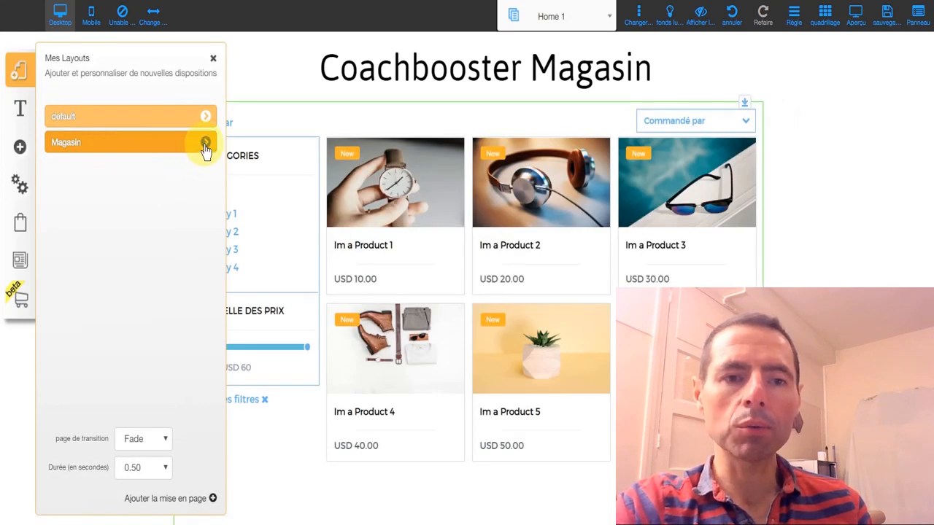
pyautogui.click(205, 144)
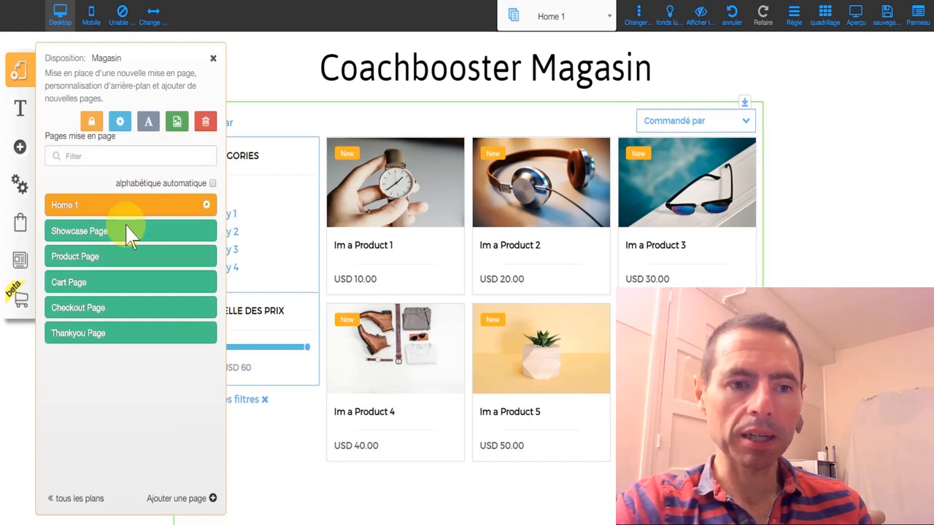
pyautogui.click(98, 288)
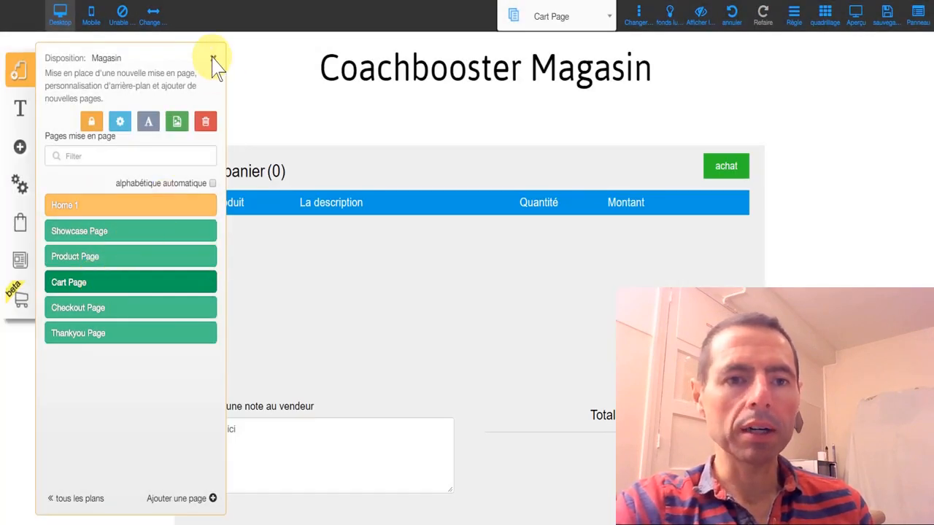
# - Examine the cart block's customization categories and its main and menu font style settings, leaving them as they are
pyautogui.click(213, 59)
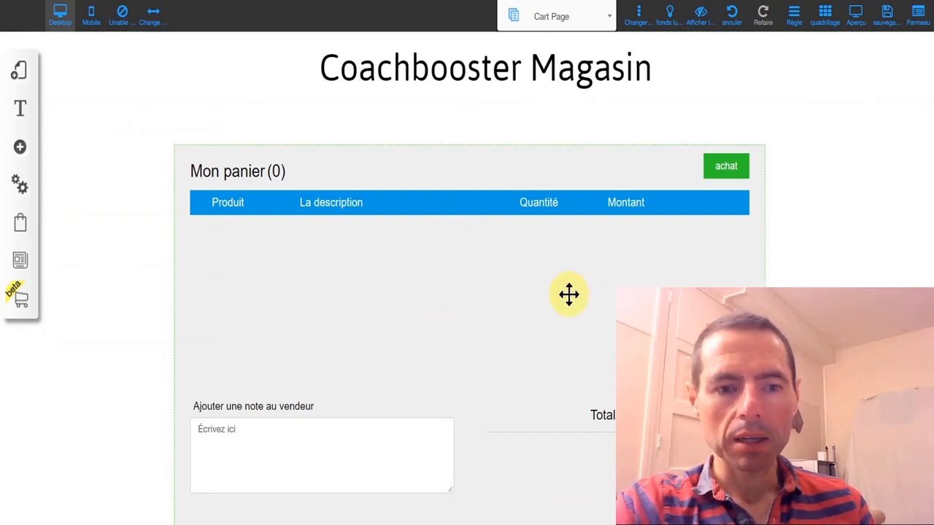
pyautogui.scroll(-2, 410, 259)
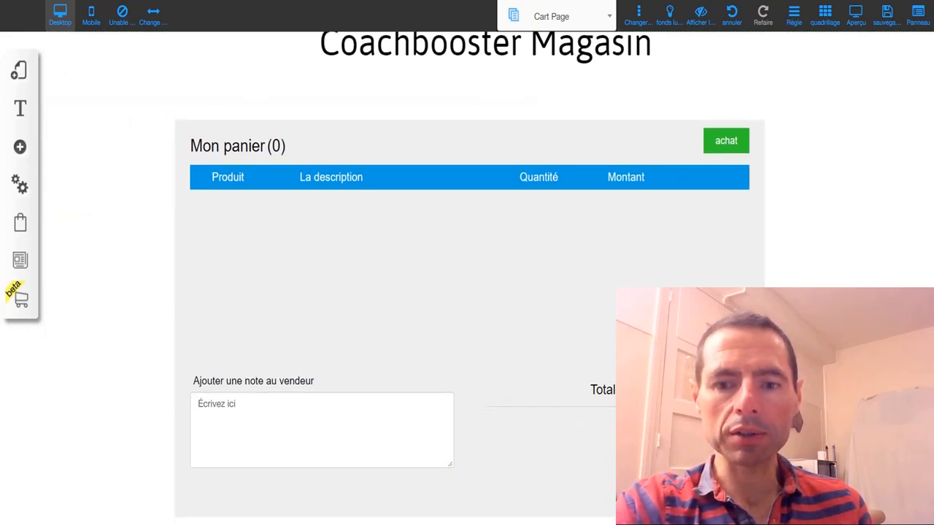
pyautogui.click(440, 217)
pyautogui.click(412, 228)
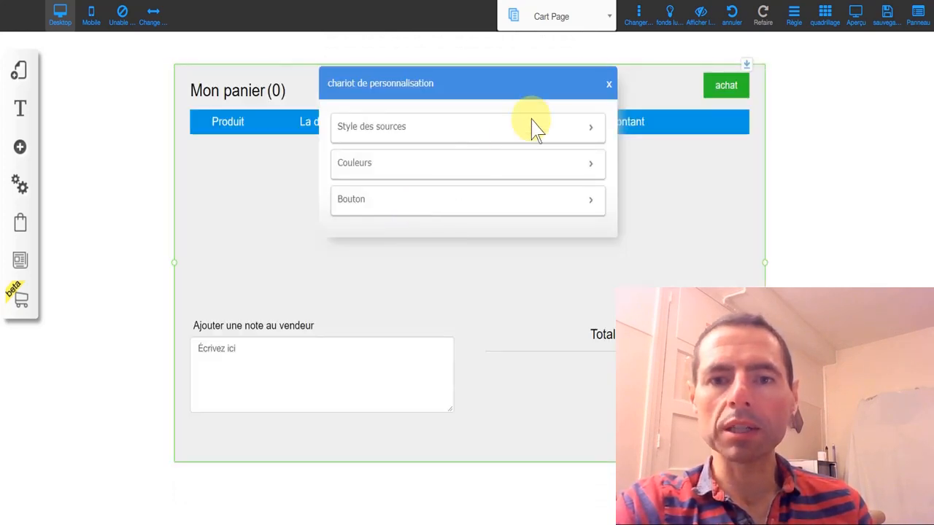
pyautogui.click(594, 128)
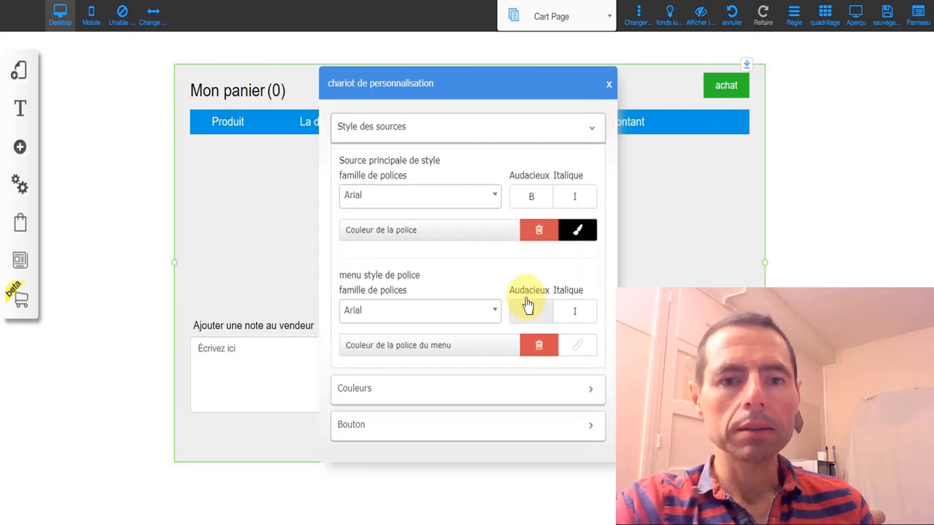
pyautogui.click(611, 83)
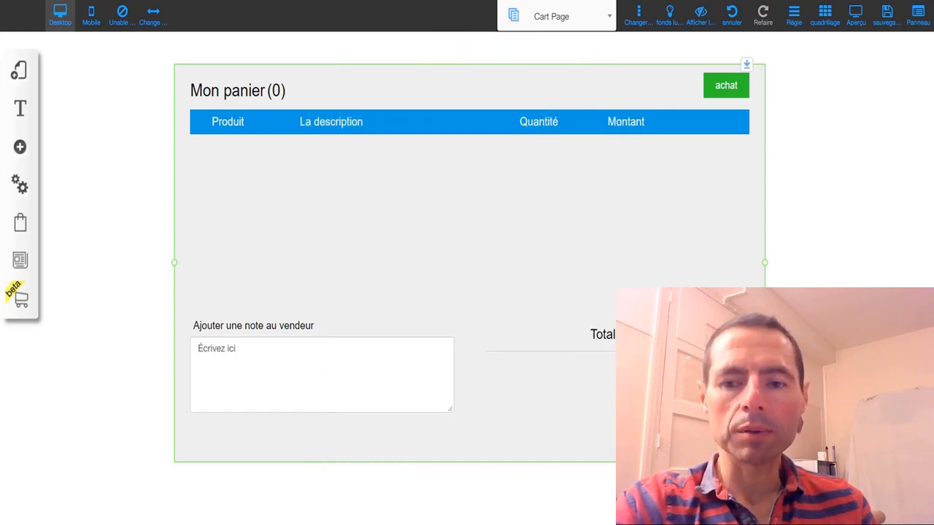
# - Open the Checkout Page of the Magasin layout and look through its whole shipping address form
pyautogui.click(19, 70)
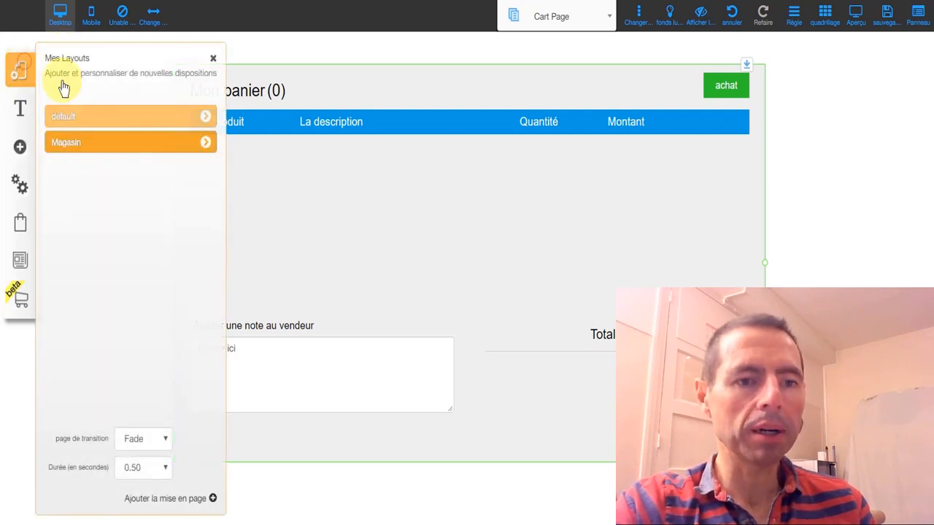
pyautogui.click(208, 146)
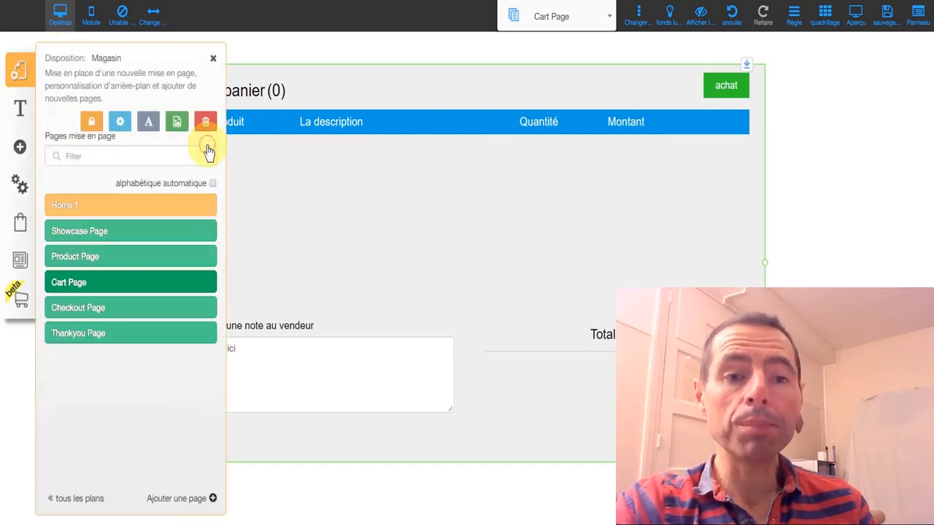
pyautogui.click(181, 319)
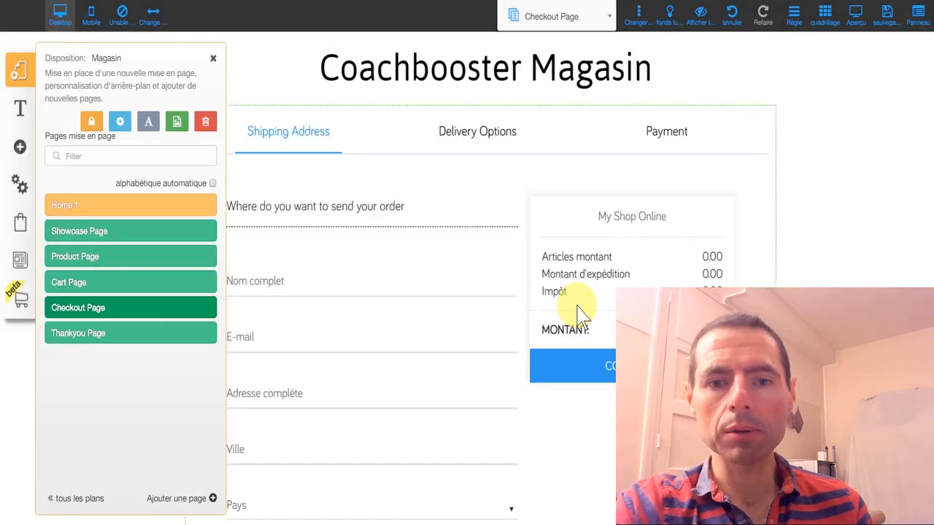
pyautogui.click(213, 58)
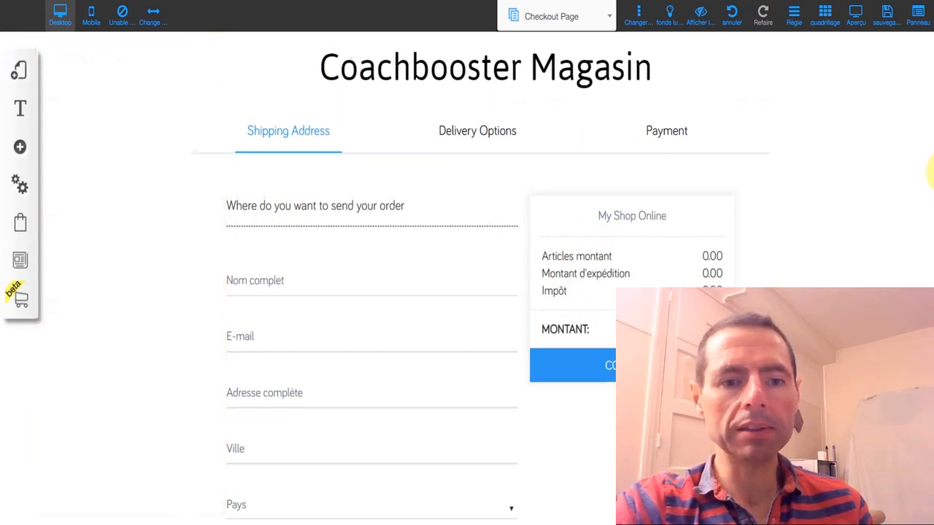
pyautogui.scroll(-3, 931, 170)
pyautogui.scroll(-2, 932, 259)
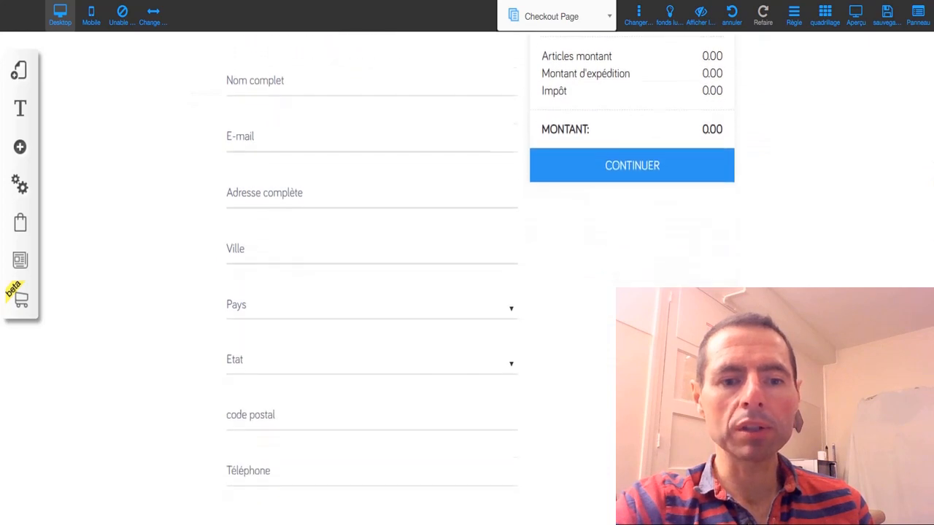
pyautogui.scroll(4, 919, 219)
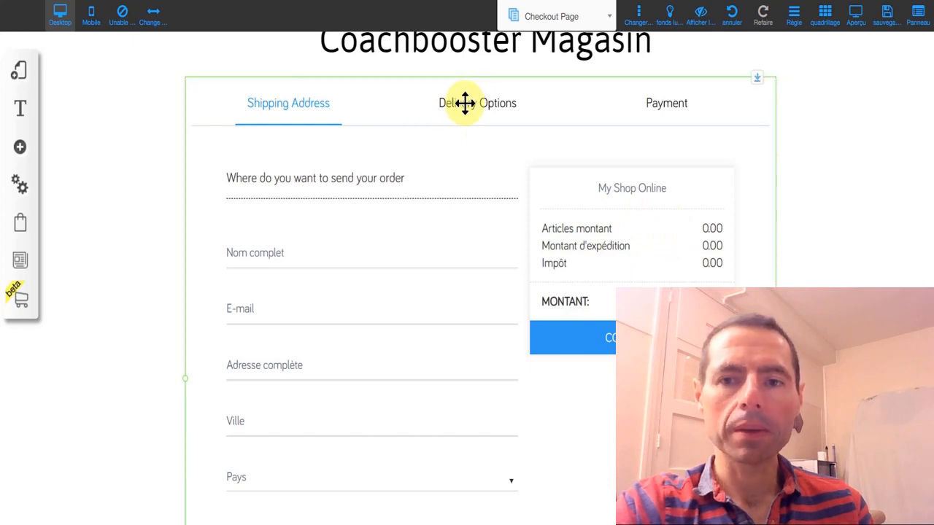
# - Preview the checkout page and view its Delivery Options and Payment stages
pyautogui.click(855, 18)
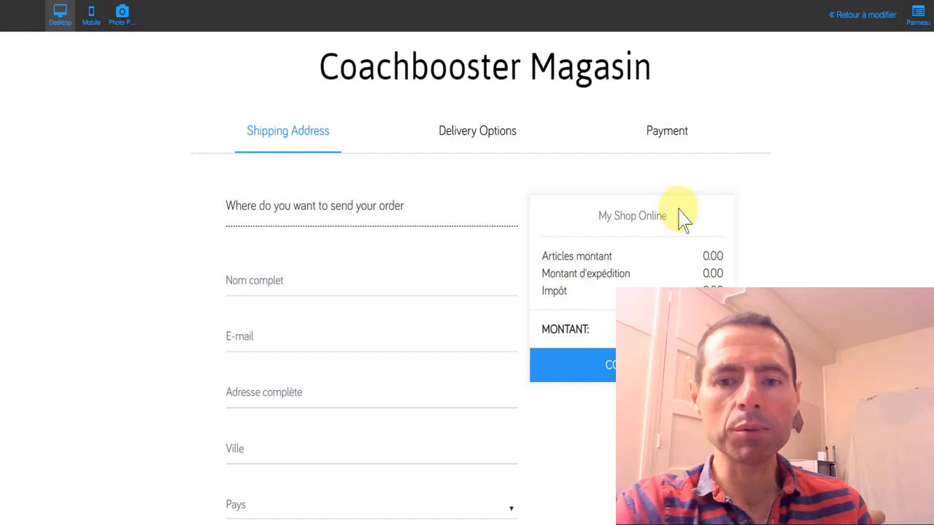
pyautogui.click(473, 134)
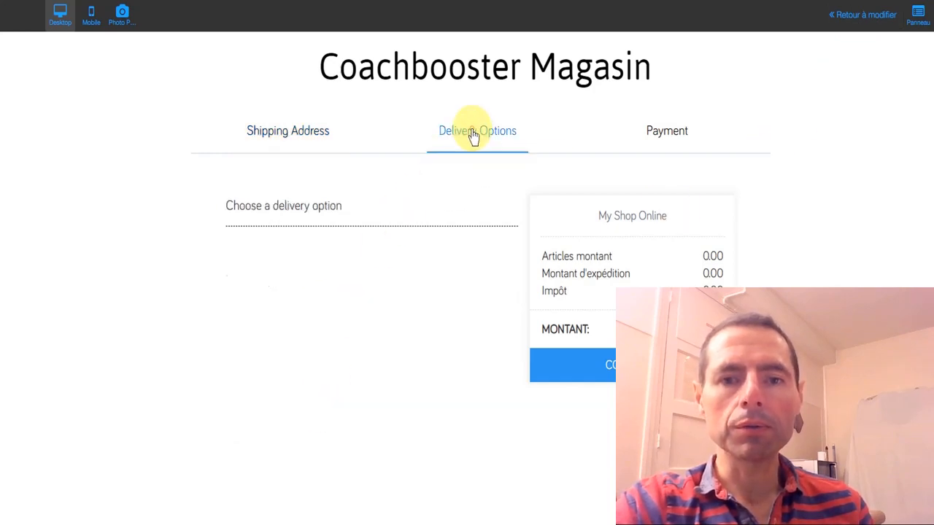
pyautogui.click(672, 135)
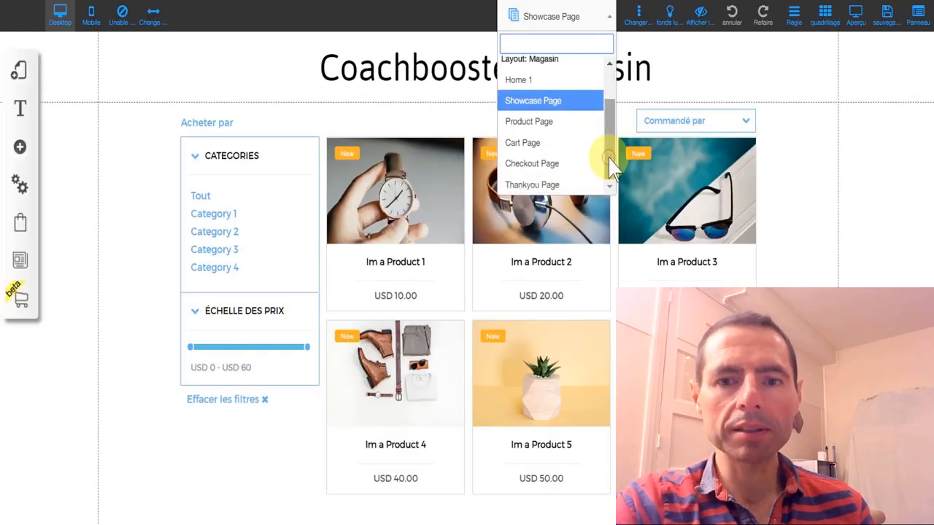
# - Open the Thankyou Page and examine the thank-you block's title and subtitle font styles, cancelling without changes
pyautogui.click(546, 185)
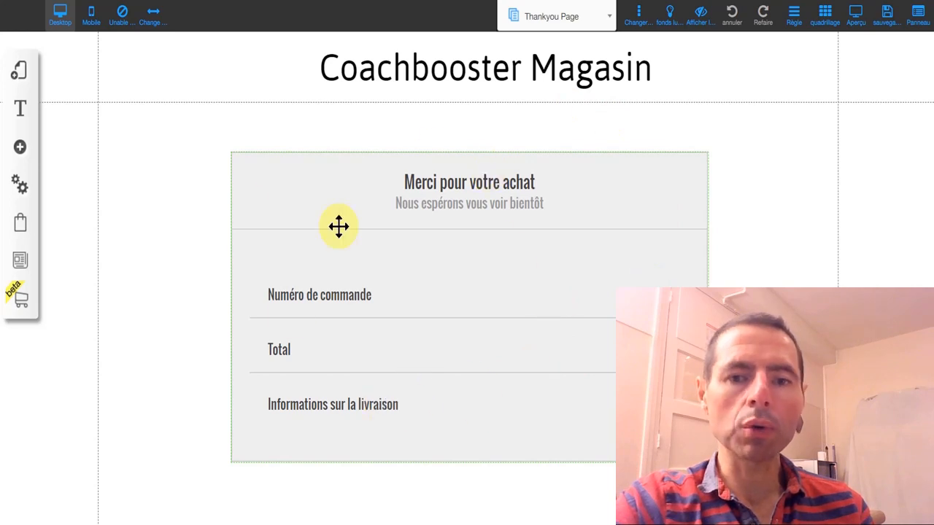
pyautogui.click(564, 257)
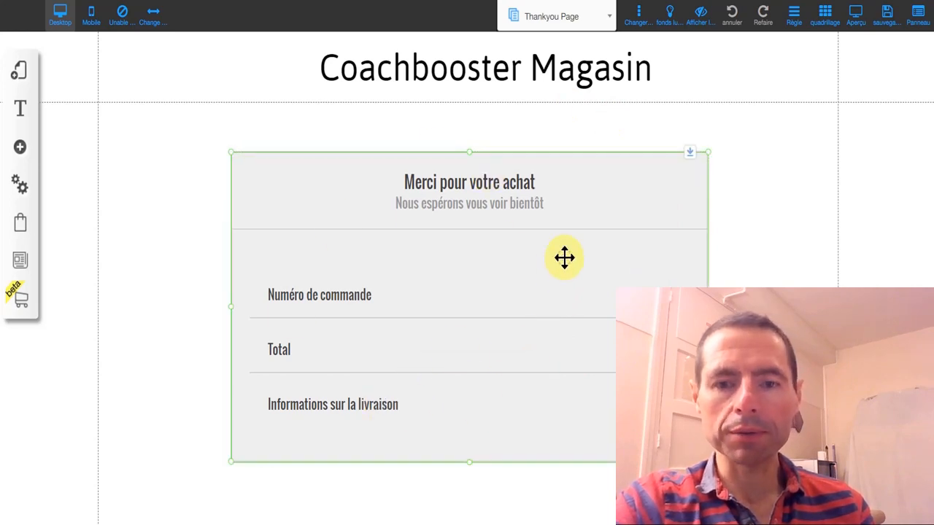
pyautogui.click(565, 258)
pyautogui.click(454, 239)
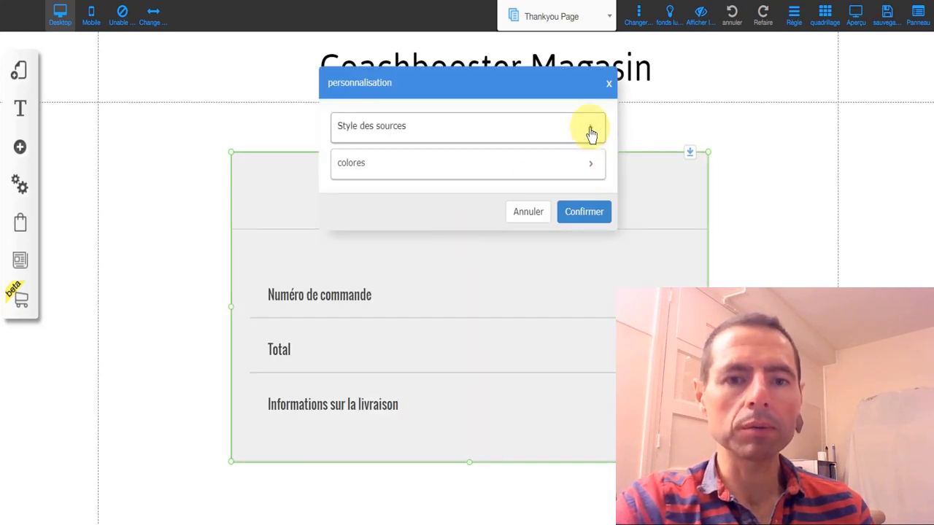
pyautogui.click(589, 129)
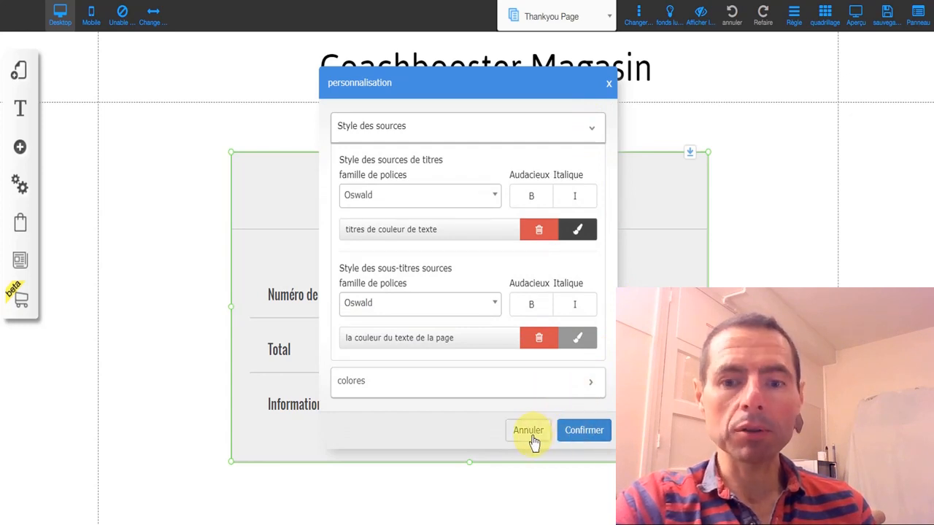
pyautogui.click(528, 436)
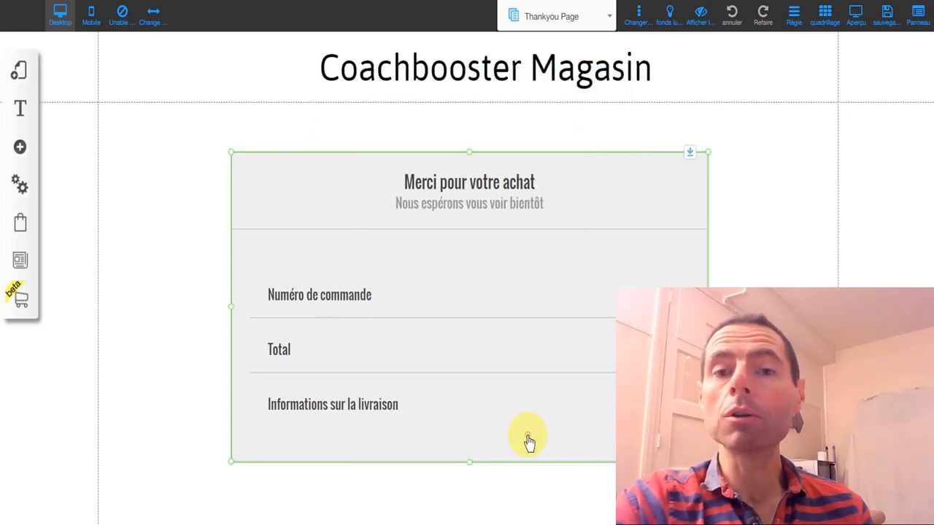